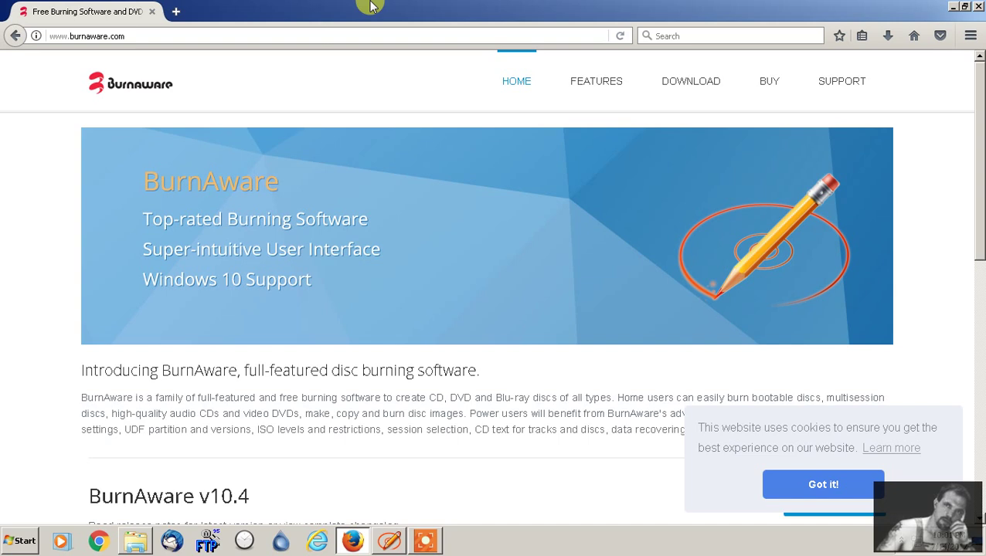
Download the BurnAware Free 10.4 installer from the website, save burnaware_free_10.4.exe, and close the browser.
{"action": "left_click", "coordinate": [687, 85]}
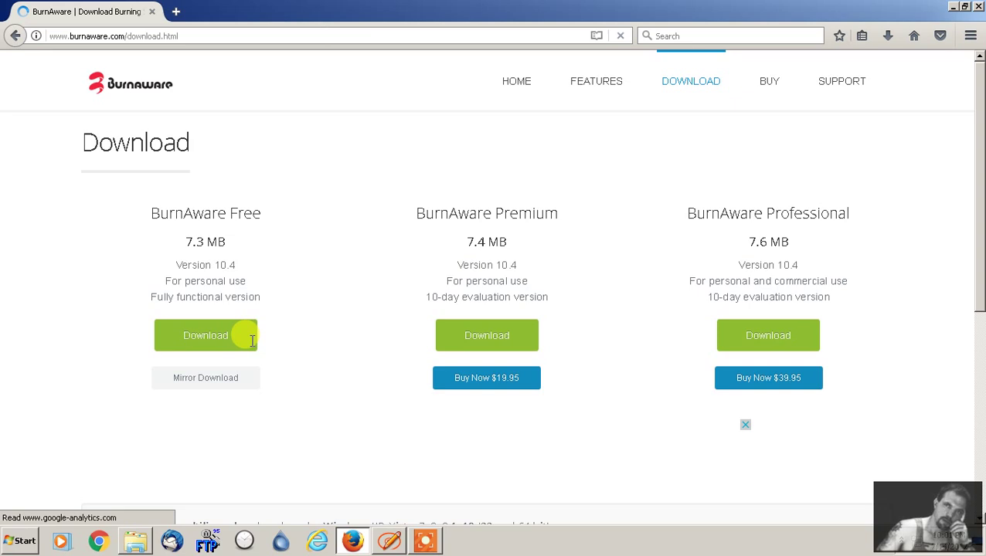
{"action": "left_click", "coordinate": [213, 344]}
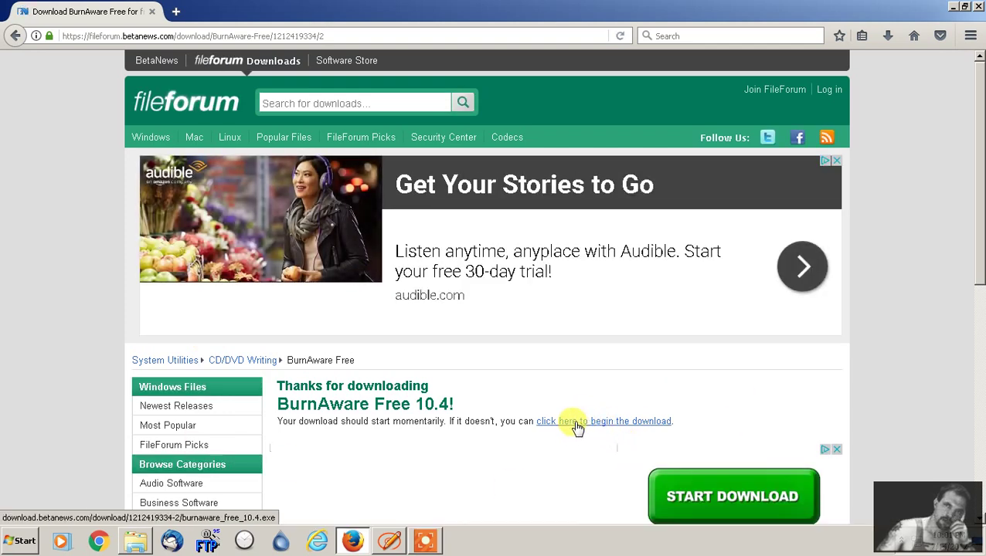
{"action": "left_click", "coordinate": [581, 424]}
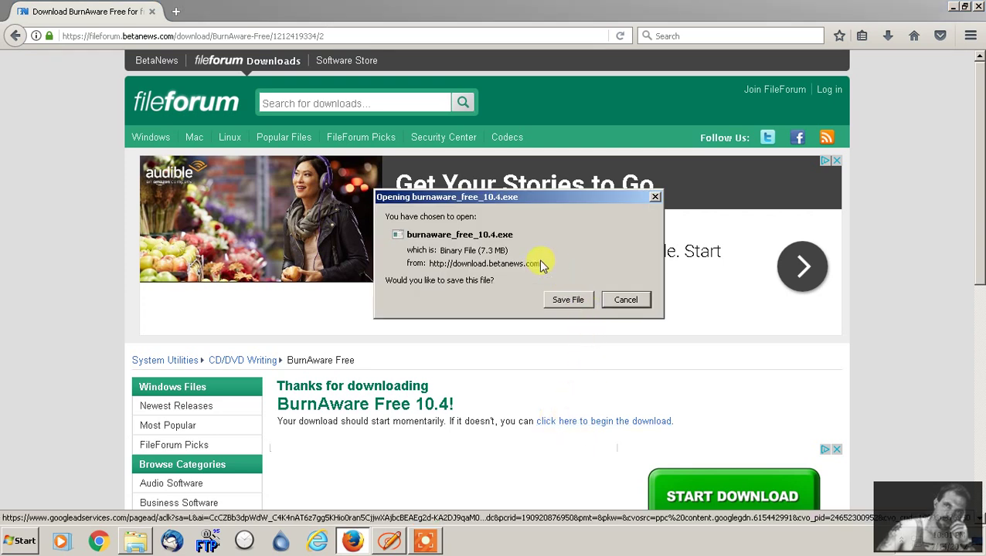
{"action": "left_click", "coordinate": [568, 301]}
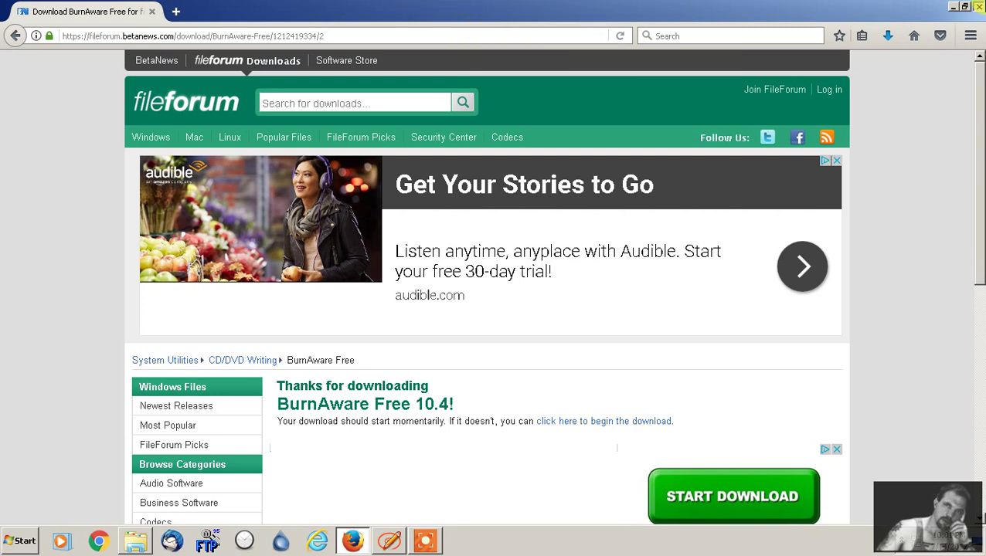
{"action": "left_click", "coordinate": [977, 6]}
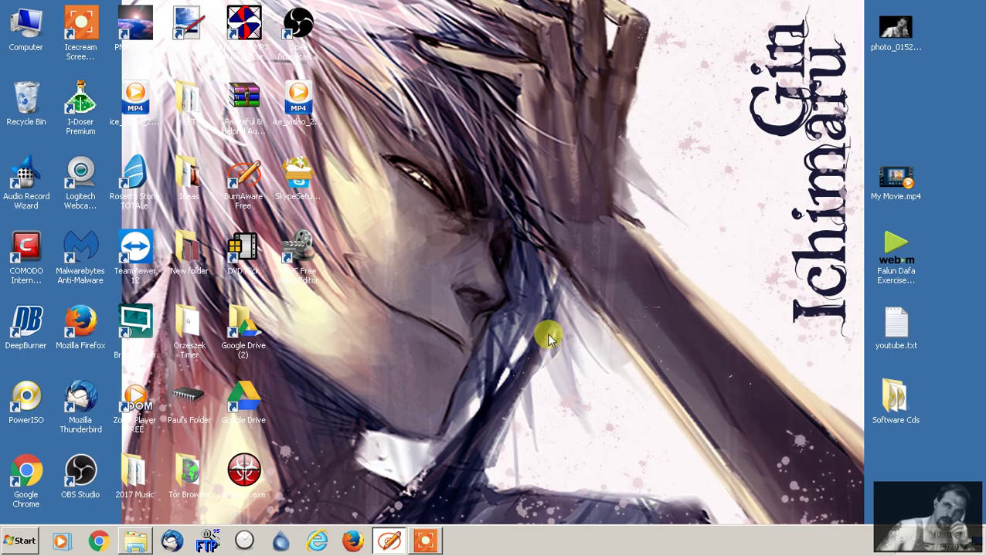
Switch to BurnAware Free and start a Data Disc compilation without updating the existing disc data, adding My Movie.mp4 from the desktop.
{"action": "left_click", "coordinate": [393, 543]}
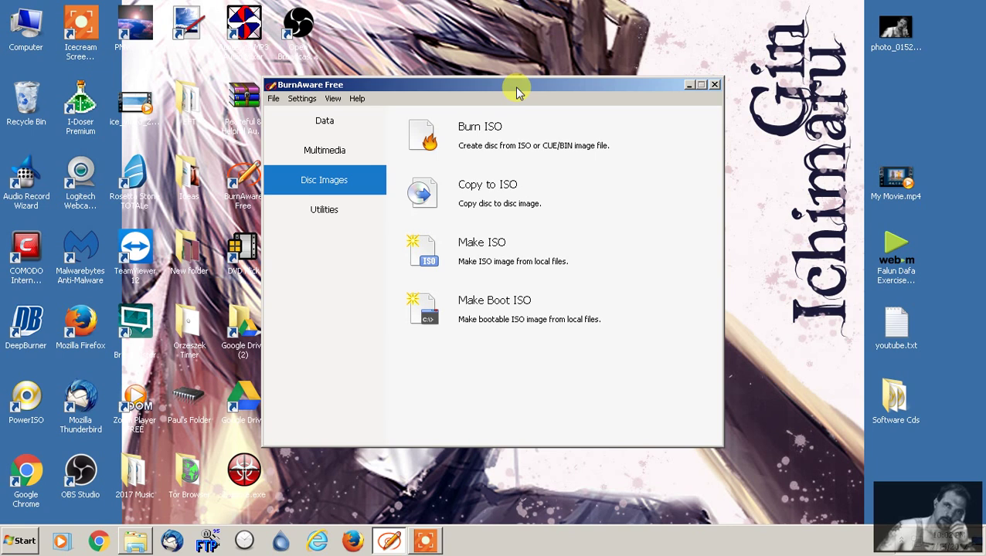
{"action": "left_click_drag", "start_coordinate": [501, 88], "coordinate": [539, 106]}
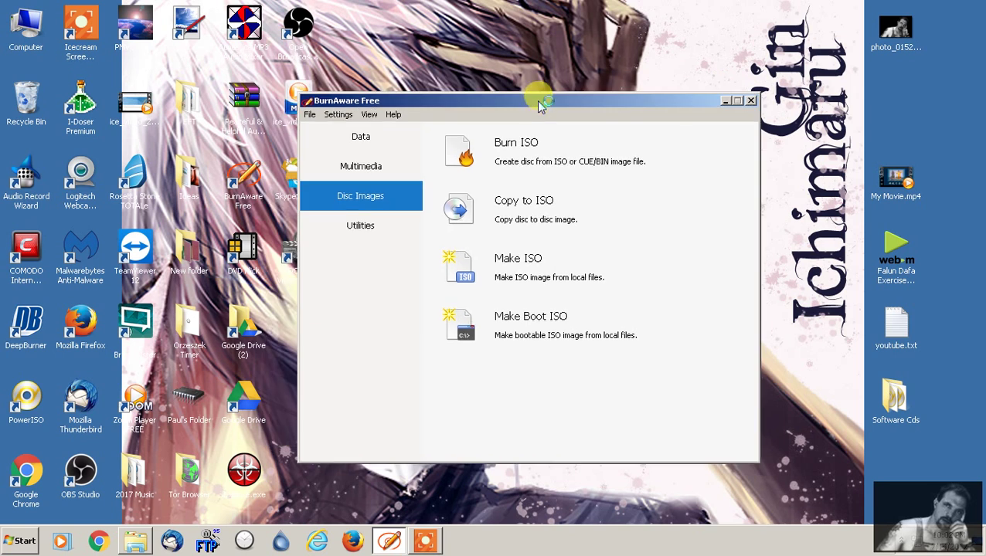
{"action": "left_click", "coordinate": [374, 138]}
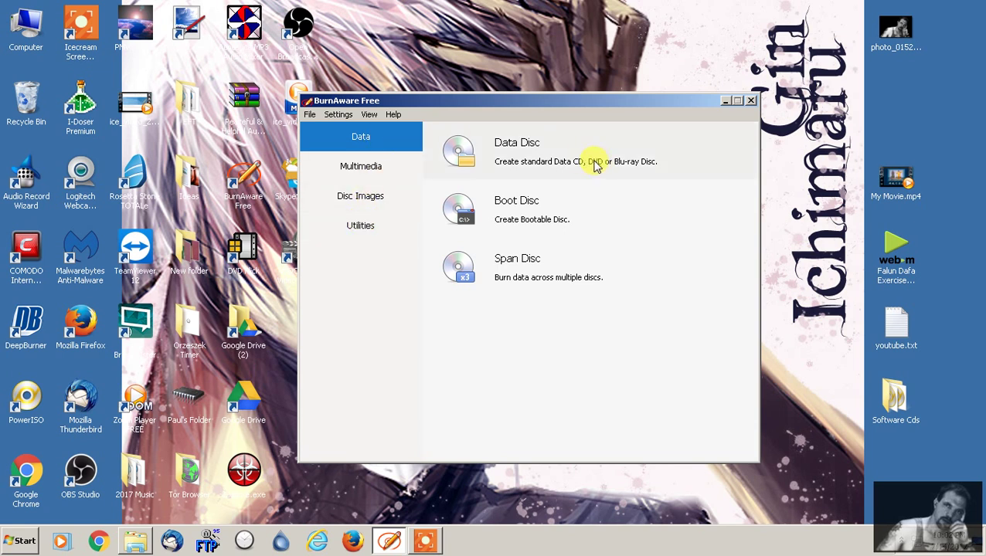
{"action": "left_click", "coordinate": [550, 147]}
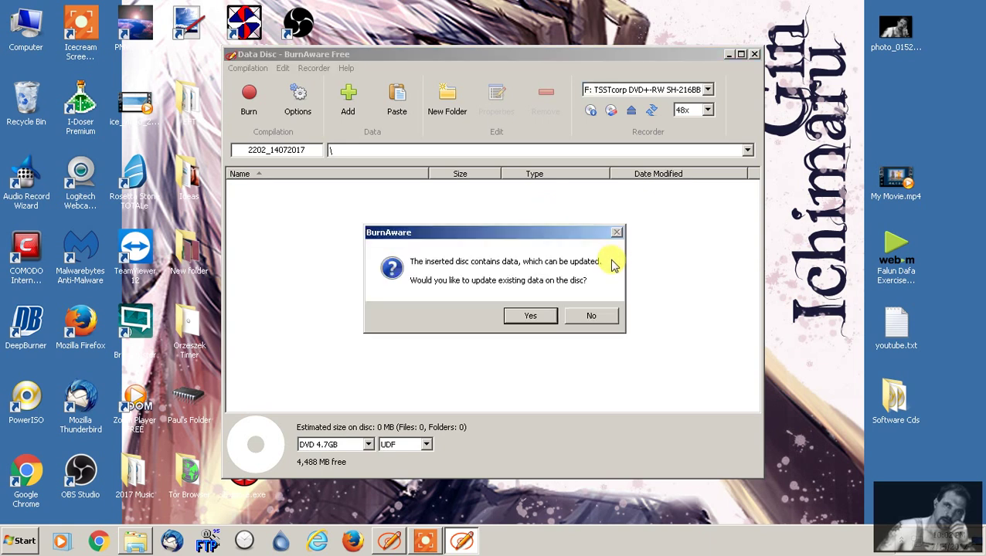
{"action": "left_click", "coordinate": [593, 315]}
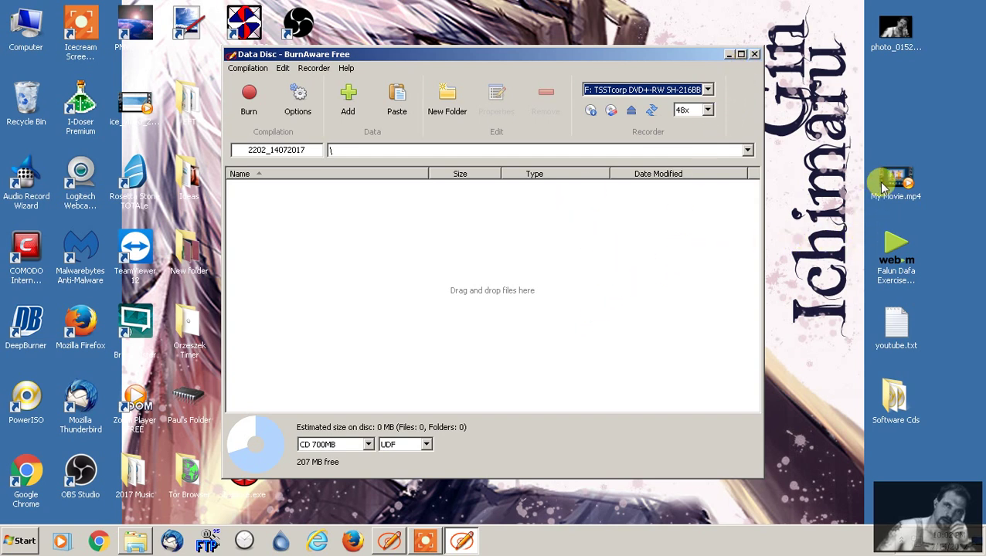
{"action": "left_click_drag", "start_coordinate": [885, 185], "coordinate": [610, 280]}
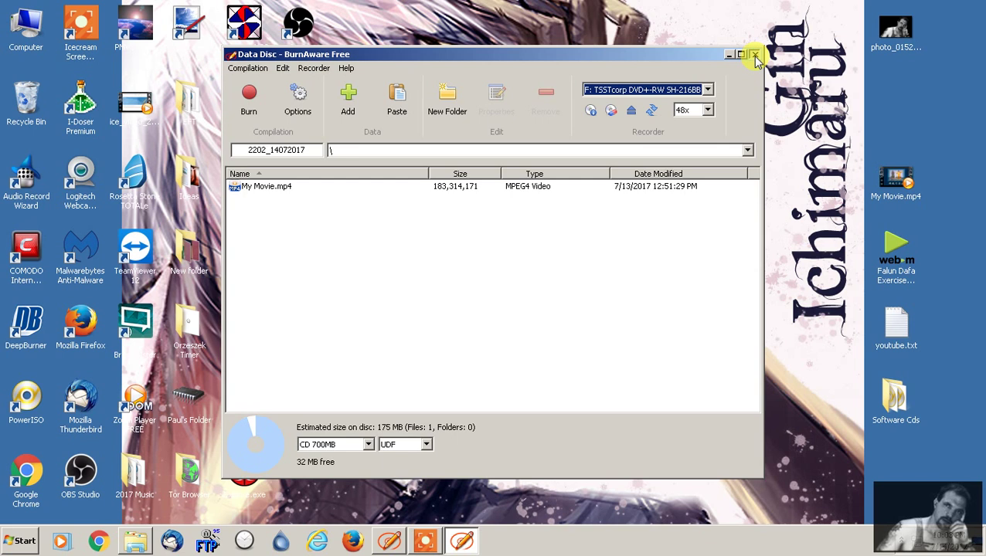
Examine the disc capacities available for the data compilation without changing the selection, and close the compilation.
{"action": "left_click", "coordinate": [359, 452]}
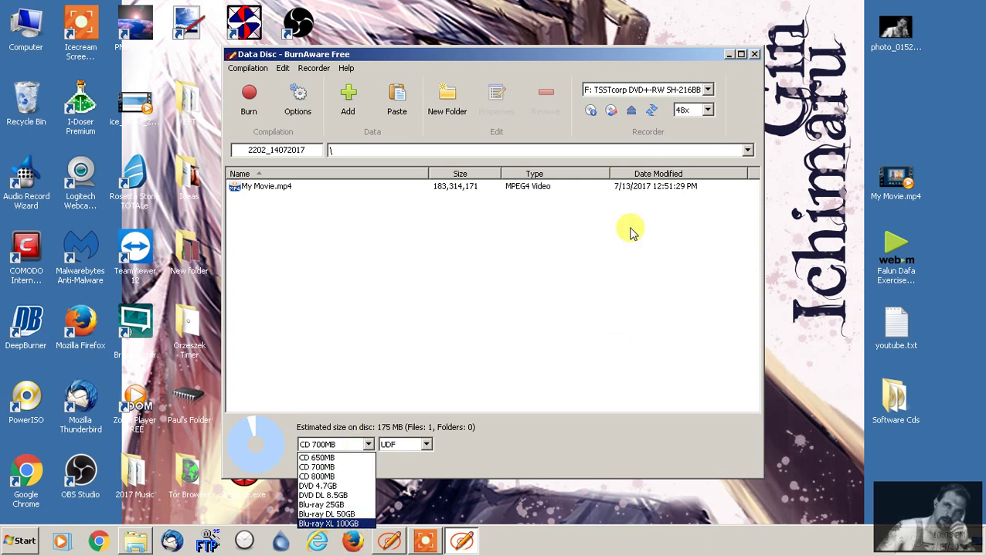
{"action": "left_click", "coordinate": [526, 456]}
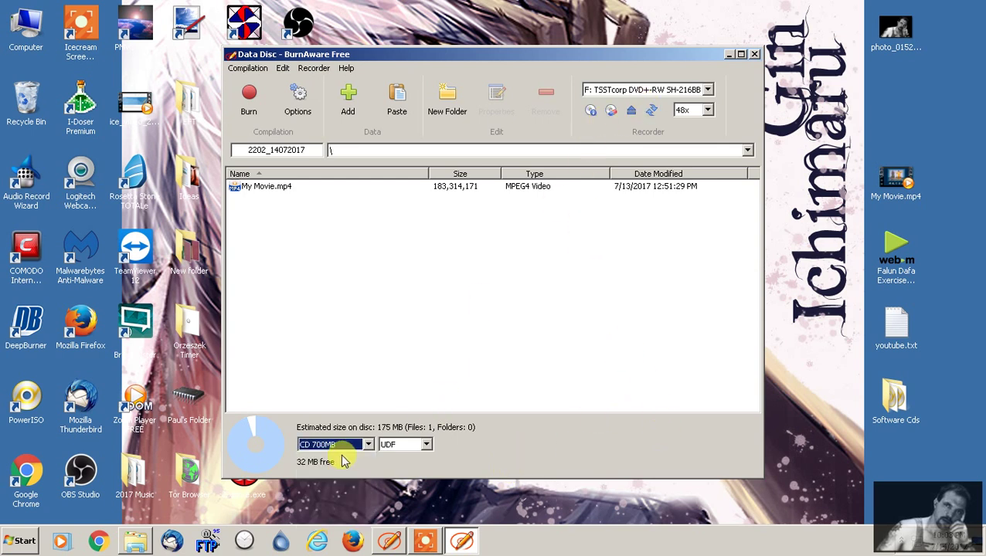
{"action": "left_click", "coordinate": [338, 450]}
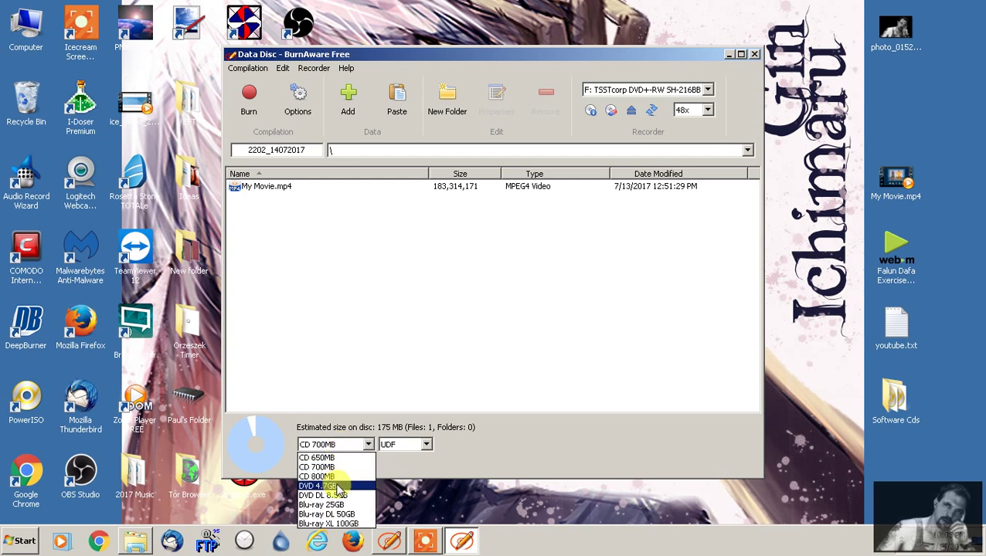
{"action": "left_click", "coordinate": [624, 446]}
{"action": "left_click", "coordinate": [356, 445]}
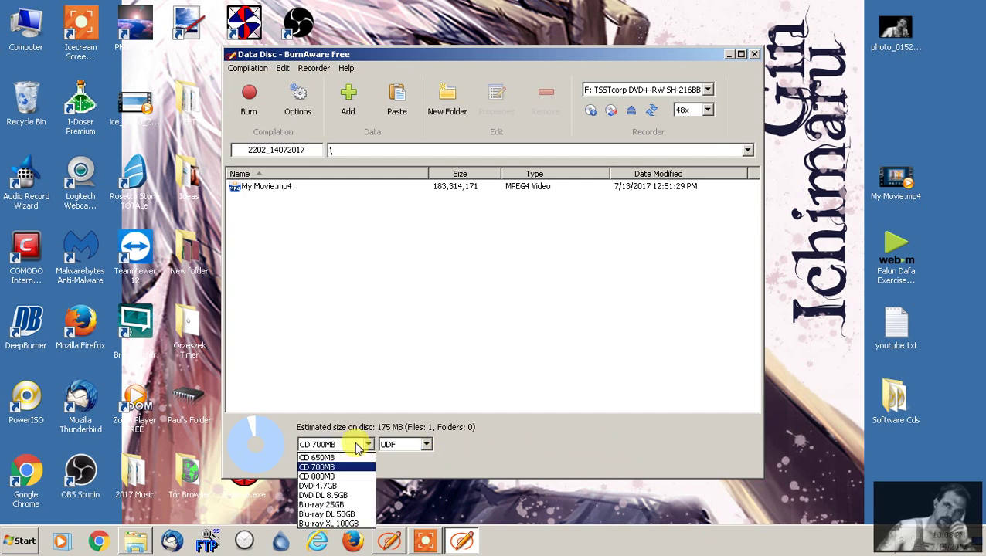
{"action": "left_click", "coordinate": [610, 427]}
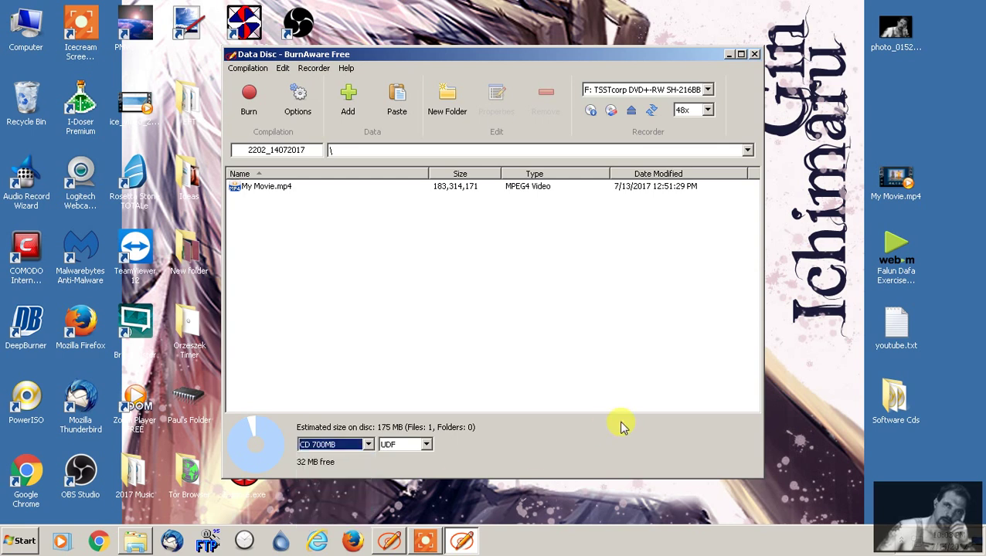
{"action": "left_click", "coordinate": [755, 55]}
{"action": "left_click", "coordinate": [755, 57]}
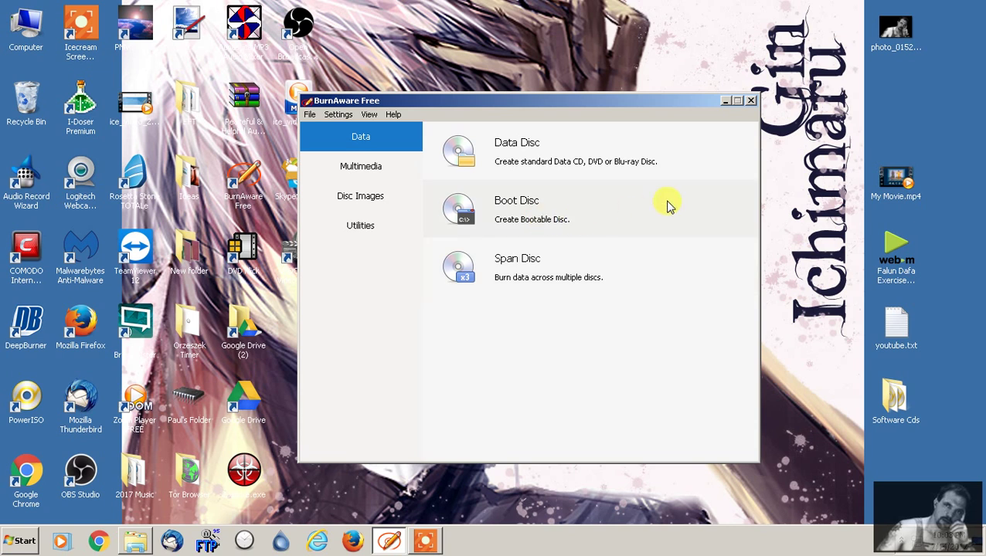
View the empty Boot Disc and Span Disc compilations, closing each one without adding files.
{"action": "left_click", "coordinate": [563, 217]}
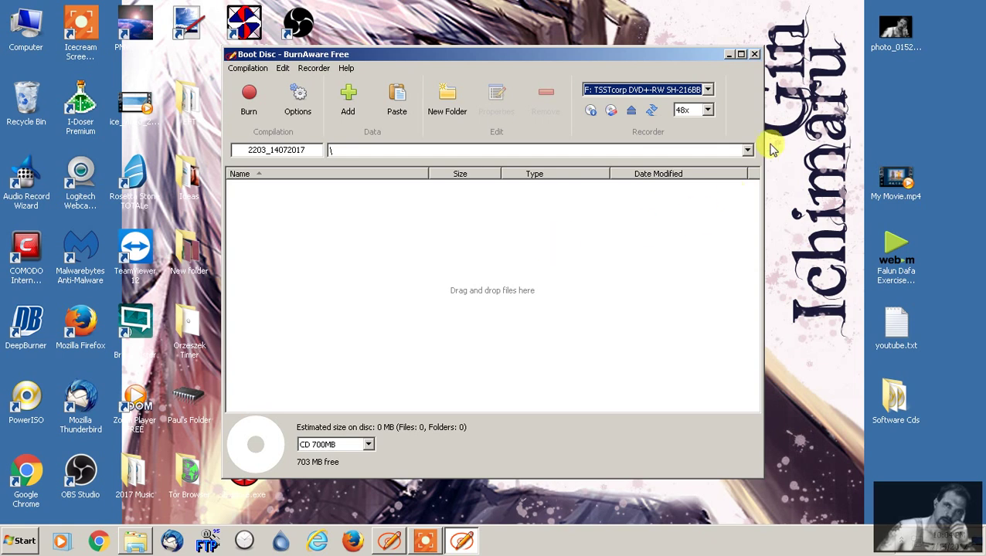
{"action": "left_click", "coordinate": [754, 55]}
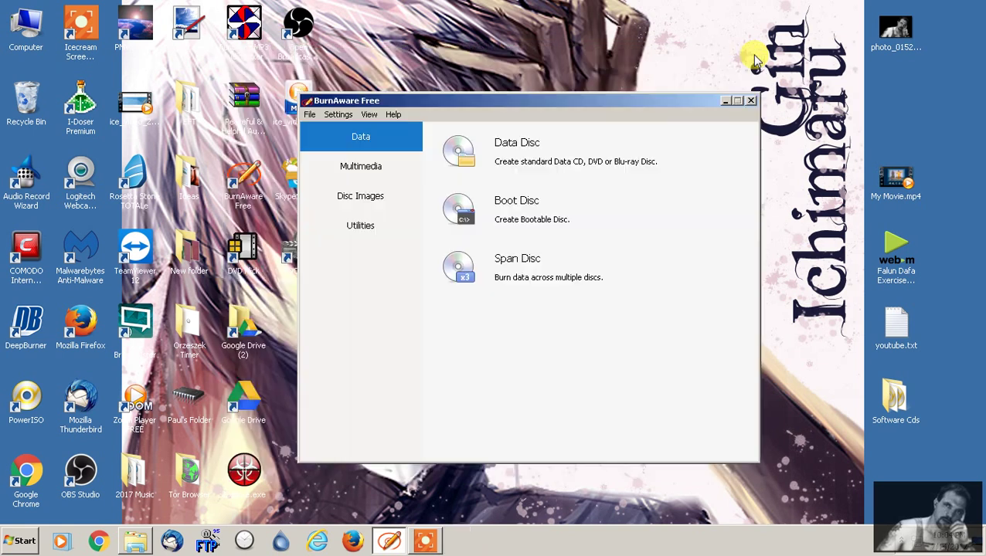
{"action": "left_click", "coordinate": [558, 263]}
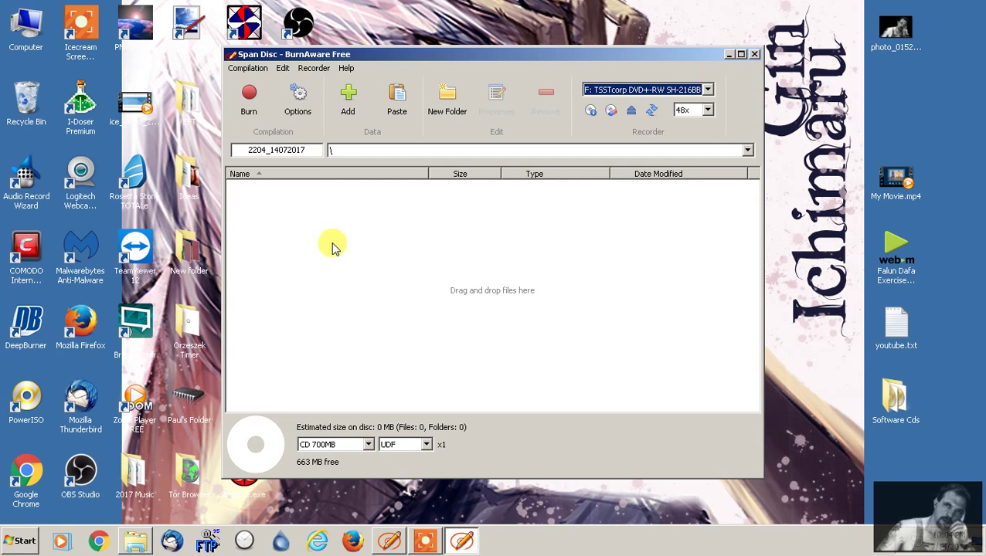
{"action": "left_click", "coordinate": [476, 303]}
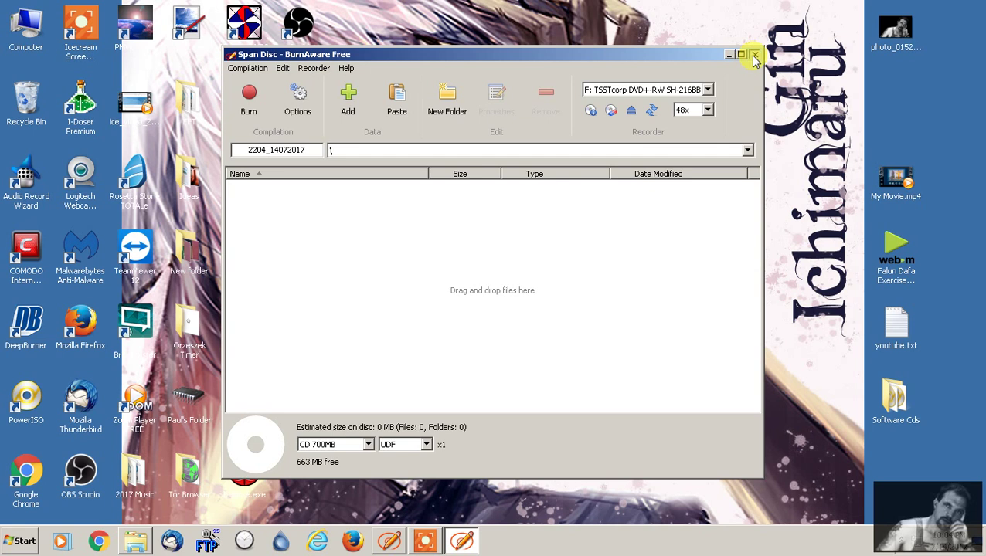
{"action": "left_click", "coordinate": [754, 56]}
Start a new Audio CD compilation from the multimedia projects.
{"action": "left_click", "coordinate": [352, 170]}
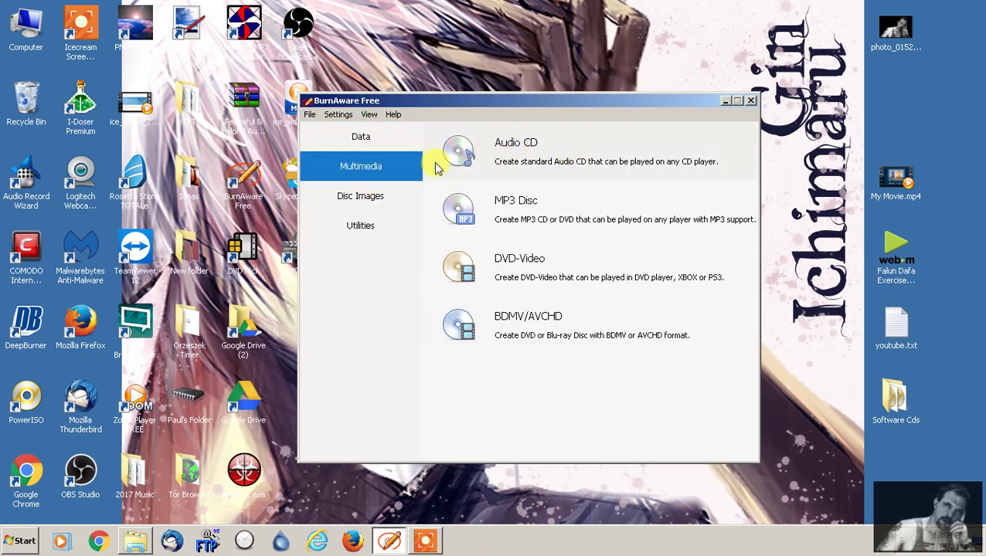
{"action": "left_click", "coordinate": [579, 164]}
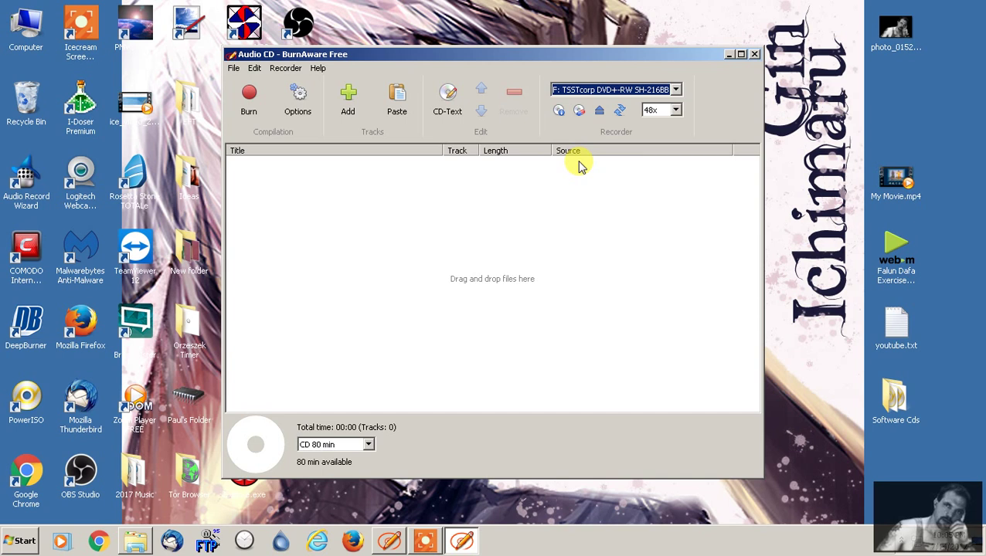
{"action": "left_click", "coordinate": [510, 272]}
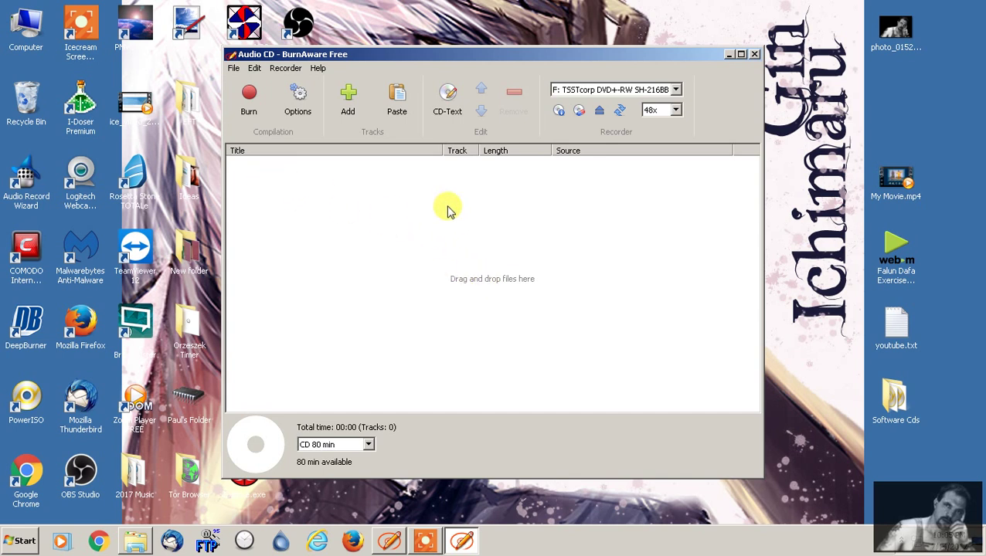
{"action": "left_click", "coordinate": [893, 183]}
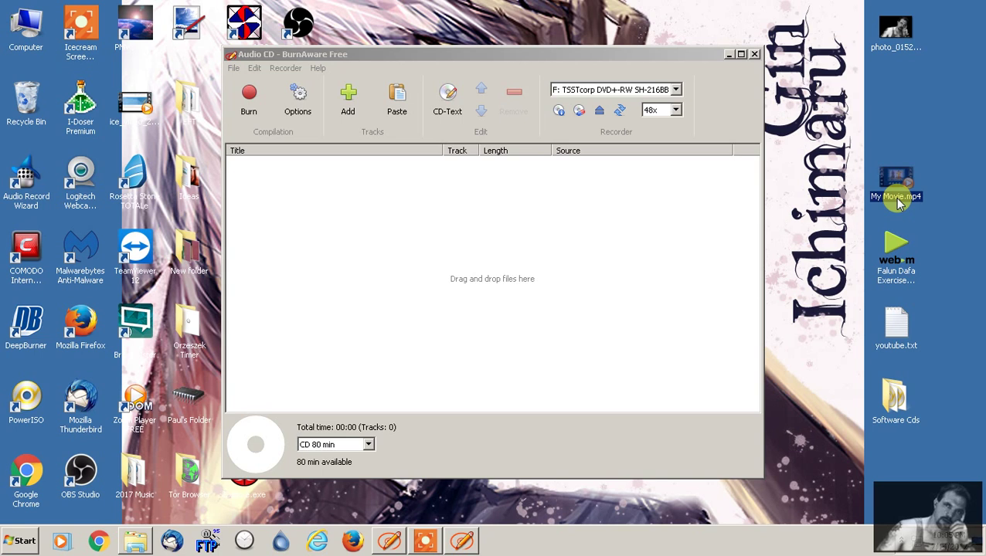
{"action": "left_click", "coordinate": [909, 116]}
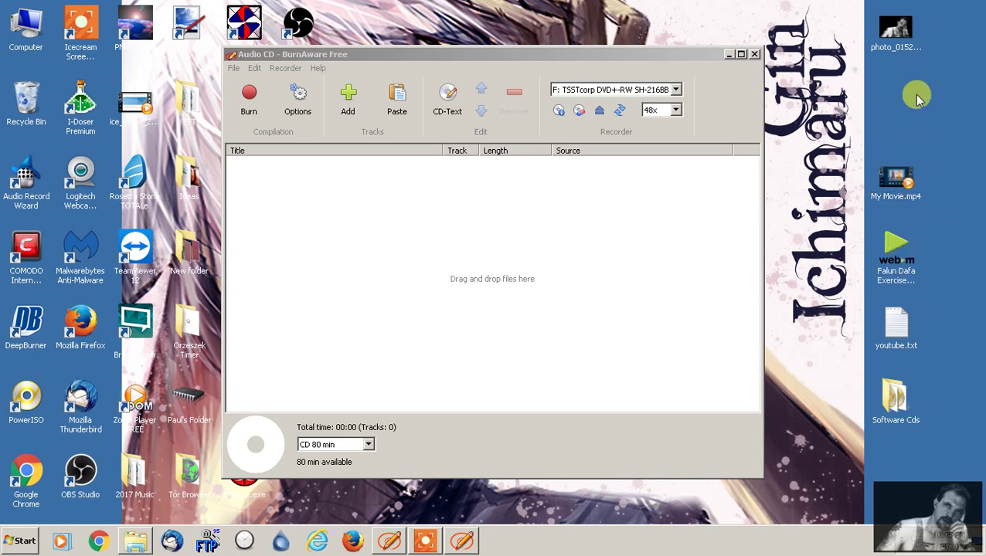
{"action": "left_click", "coordinate": [895, 197]}
{"action": "left_click", "coordinate": [942, 204]}
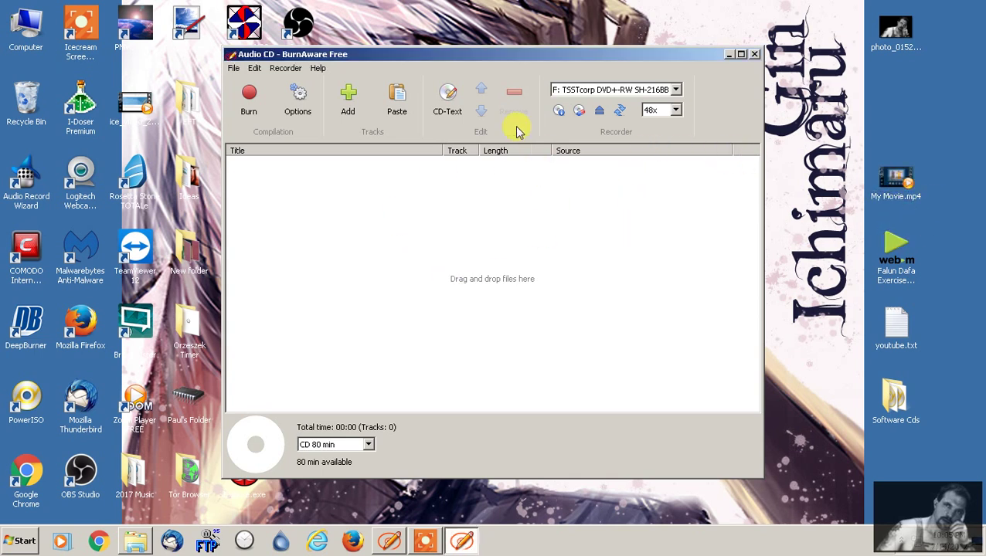
{"action": "left_click", "coordinate": [588, 229]}
Add the four MP3 files from the desktop's 2017 Music folder to the Audio CD compilation and close the folder.
{"action": "double_click", "coordinate": [134, 473]}
{"action": "left_click_drag", "start_coordinate": [564, 31], "coordinate": [879, 65]}
{"action": "left_click_drag", "start_coordinate": [909, 367], "coordinate": [356, 255]}
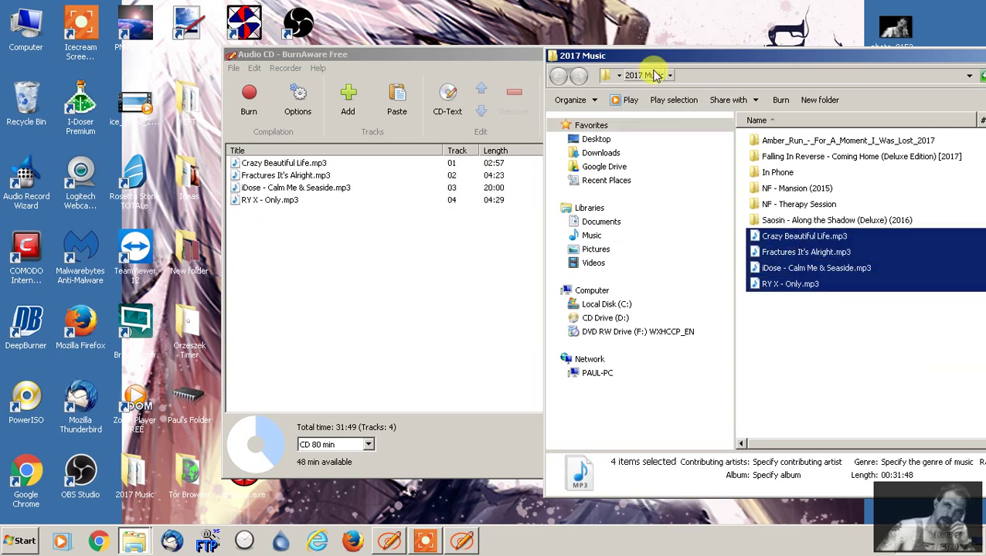
{"action": "double_click", "coordinate": [550, 56]}
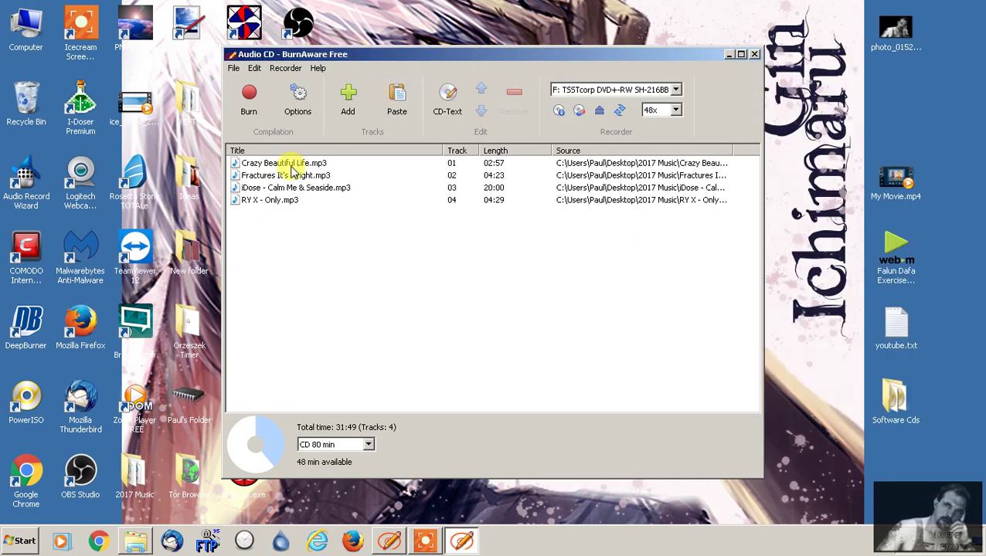
Move Crazy Beautiful Life.mp3 down the track list to the last position, track 04.
{"action": "left_click", "coordinate": [292, 165]}
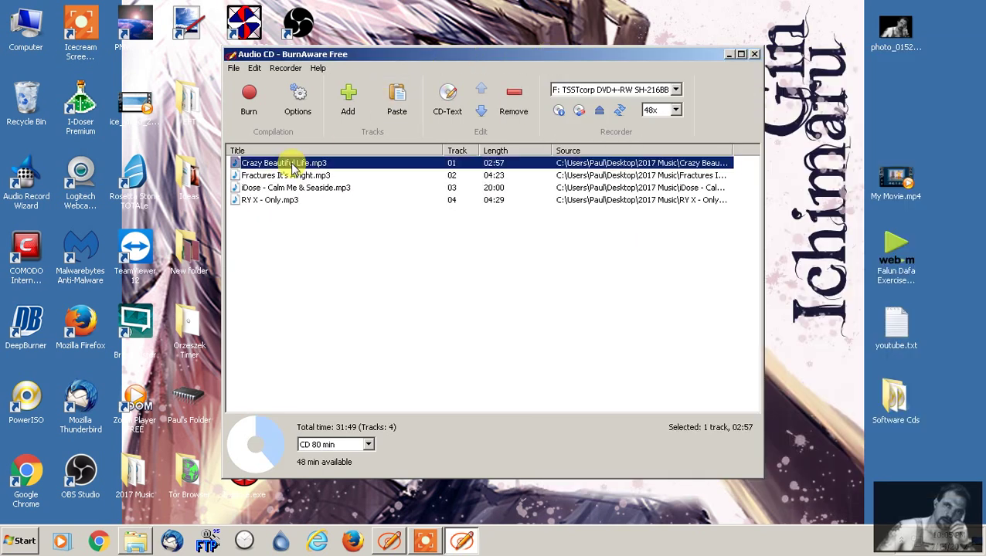
{"action": "left_click", "coordinate": [479, 113]}
{"action": "left_click", "coordinate": [479, 113]}
{"action": "left_click", "coordinate": [480, 113]}
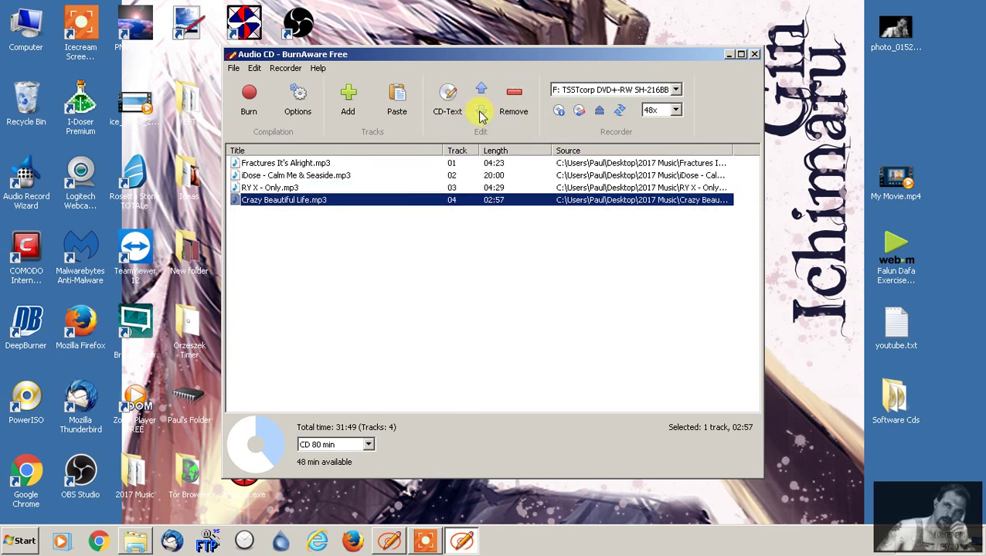
Move Crazy Beautiful Life.mp3 from the end of the track list to the first position.
{"action": "left_click", "coordinate": [433, 188]}
{"action": "left_click", "coordinate": [410, 164]}
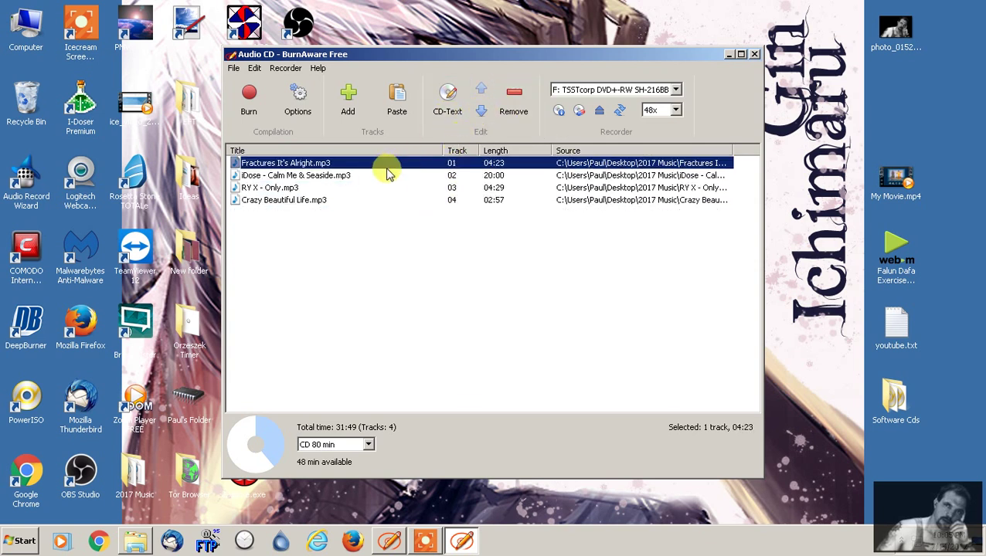
{"action": "left_click", "coordinate": [356, 201]}
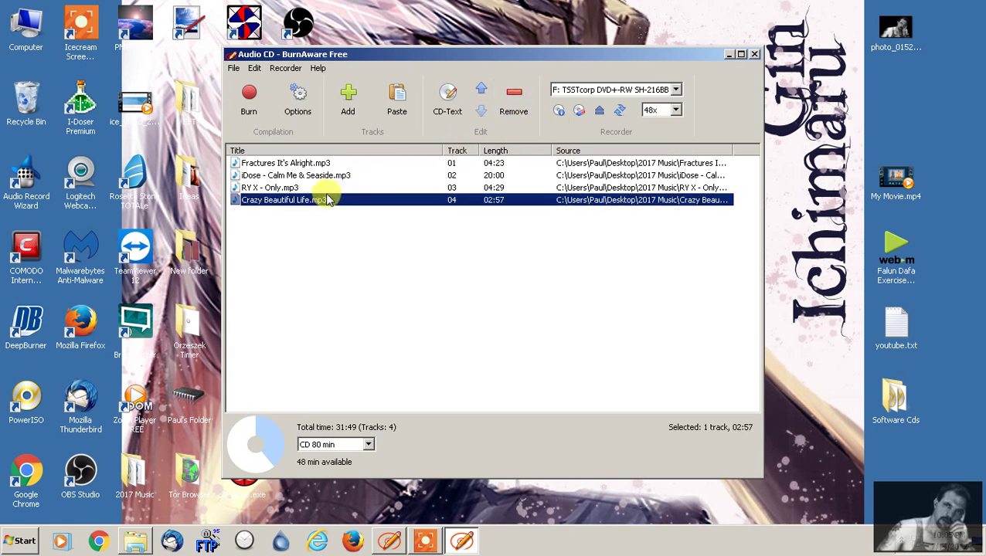
{"action": "left_click", "coordinate": [307, 180], "text": "ctrl"}
{"action": "left_click_drag", "start_coordinate": [309, 169], "coordinate": [307, 172]}
Move Crazy Beautiful Life.mp3 below Fractures It's Alright.mp3 so that it is track 02.
{"action": "left_click", "coordinate": [307, 176]}
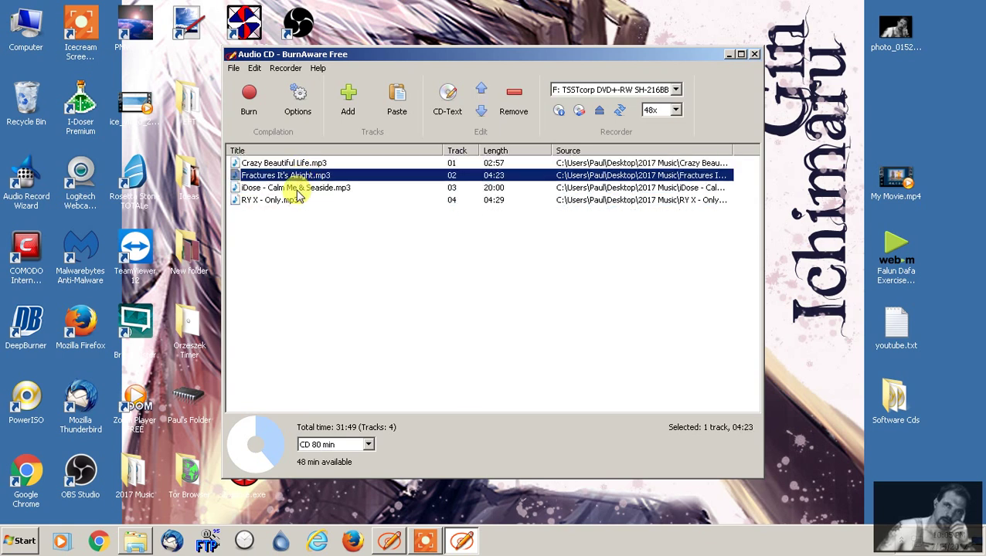
{"action": "left_click", "coordinate": [287, 163]}
{"action": "left_click_drag", "start_coordinate": [297, 162], "coordinate": [296, 194]}
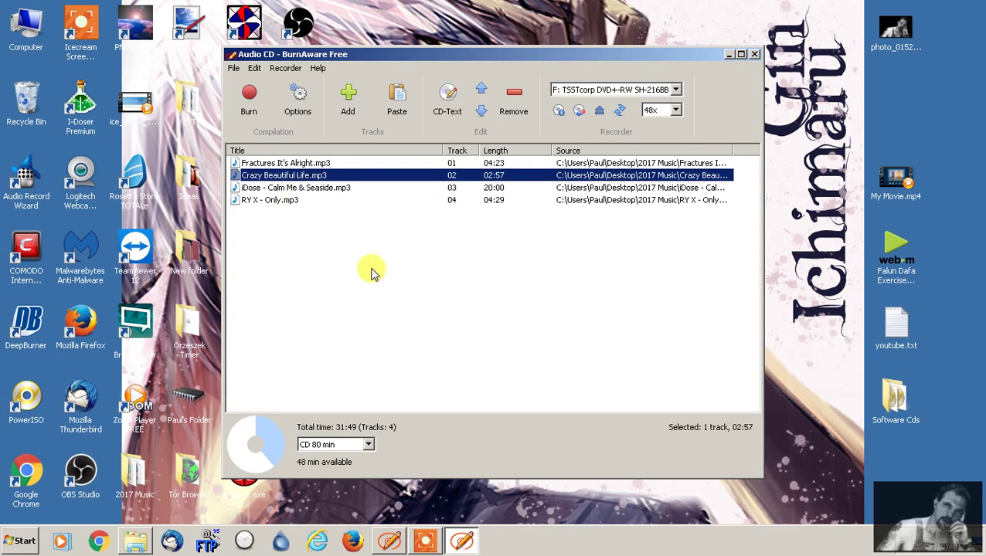
Review the Audio CD compilation's burn options, such as CD-Text, write method and number of copies, and leave them unchanged.
{"action": "left_click", "coordinate": [296, 103]}
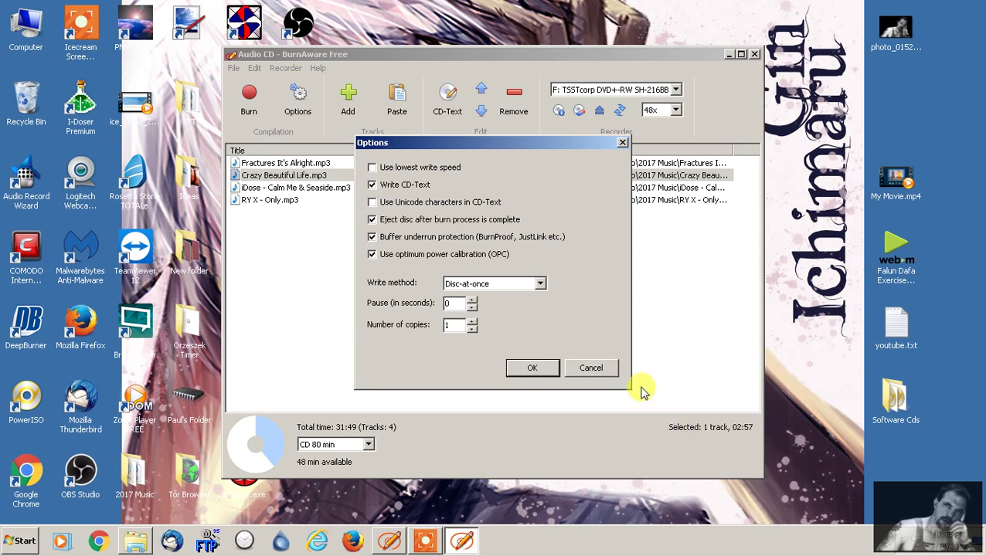
{"action": "left_click", "coordinate": [609, 374]}
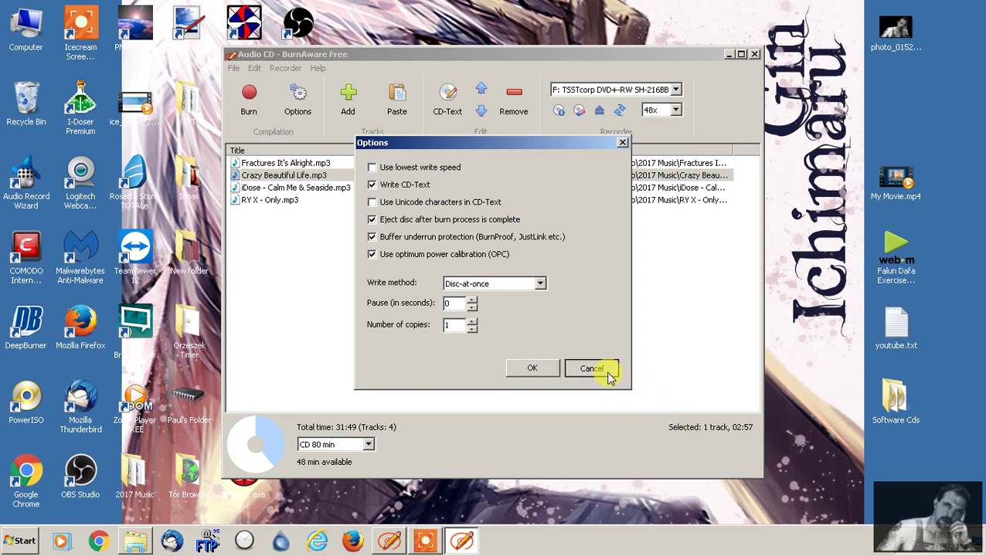
{"action": "left_click", "coordinate": [298, 96]}
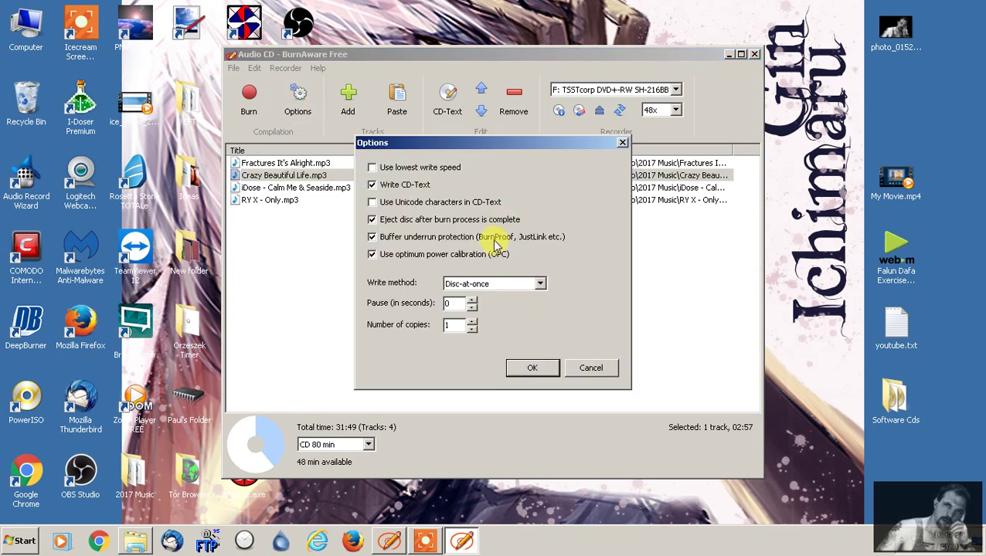
{"action": "left_click", "coordinate": [593, 370]}
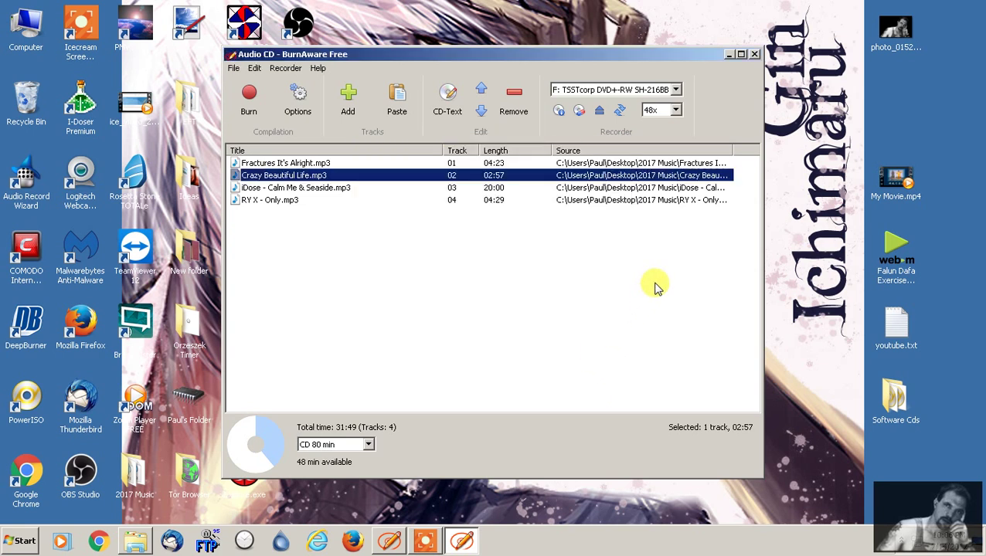
Clear the track selection in the Audio CD compilation and close its window.
{"action": "left_click", "coordinate": [498, 268]}
{"action": "left_click", "coordinate": [348, 164]}
{"action": "left_click", "coordinate": [335, 201]}
{"action": "left_click", "coordinate": [462, 317]}
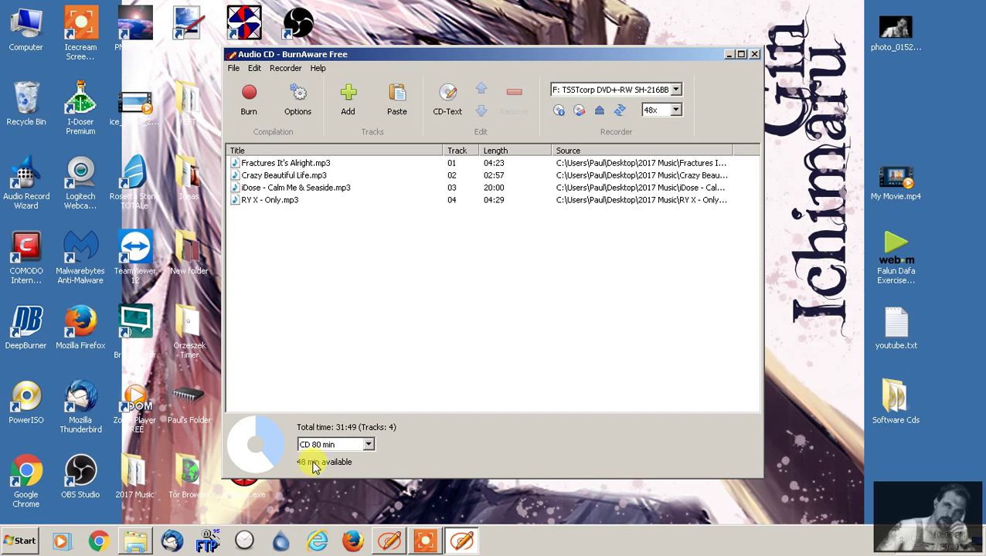
{"action": "left_click", "coordinate": [755, 54]}
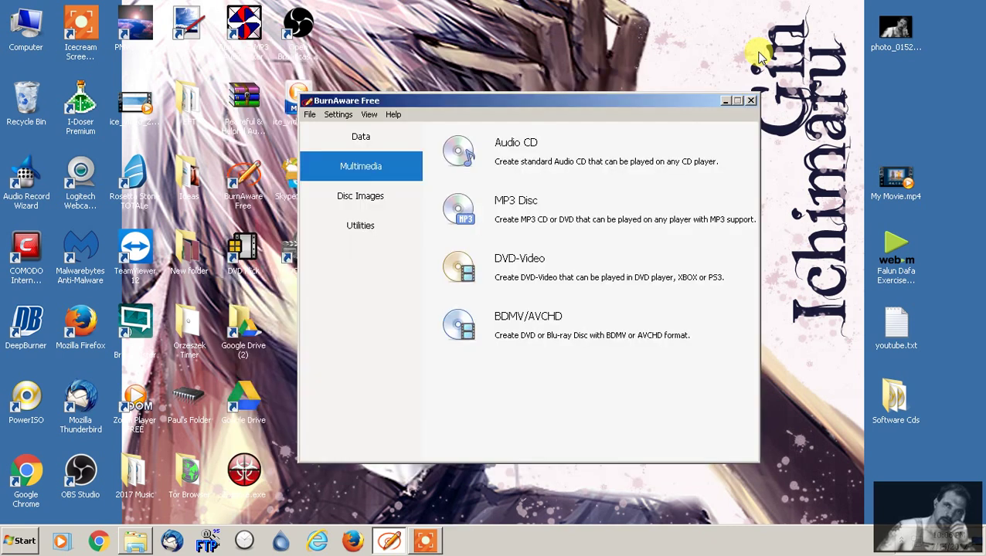
Open a DVD-Video compilation and add My Movie.mp4 from the desktop to its root folder.
{"action": "left_click", "coordinate": [543, 265]}
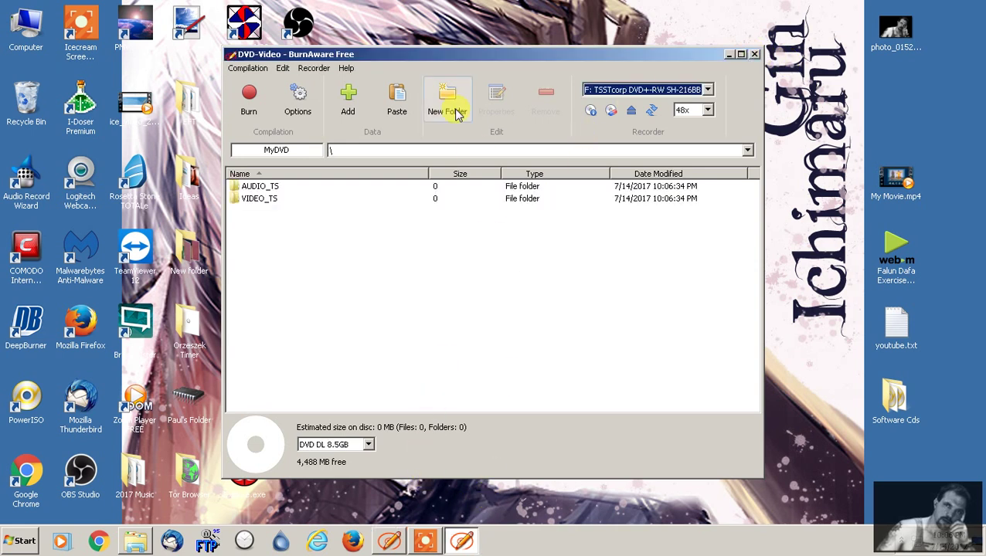
{"action": "left_click", "coordinate": [754, 54]}
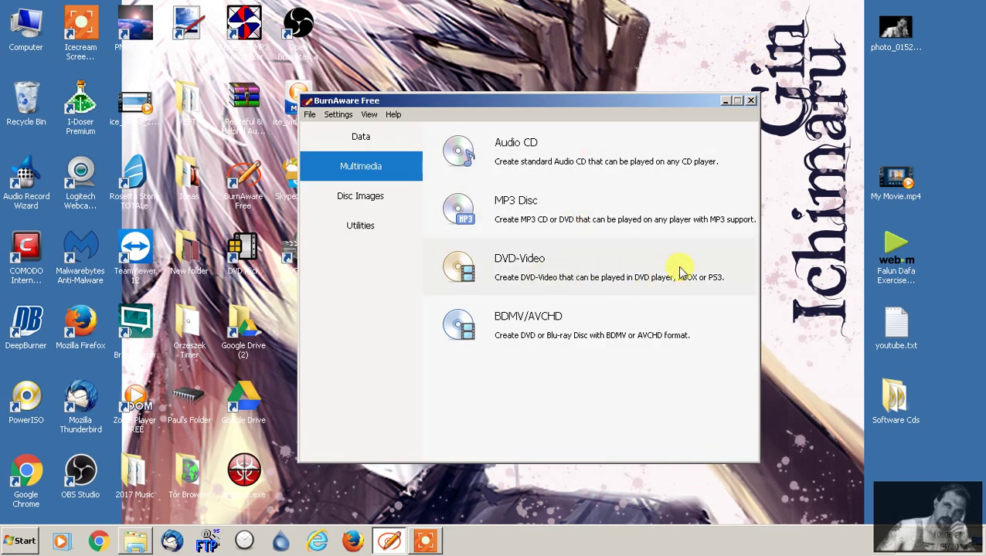
{"action": "left_click", "coordinate": [574, 282]}
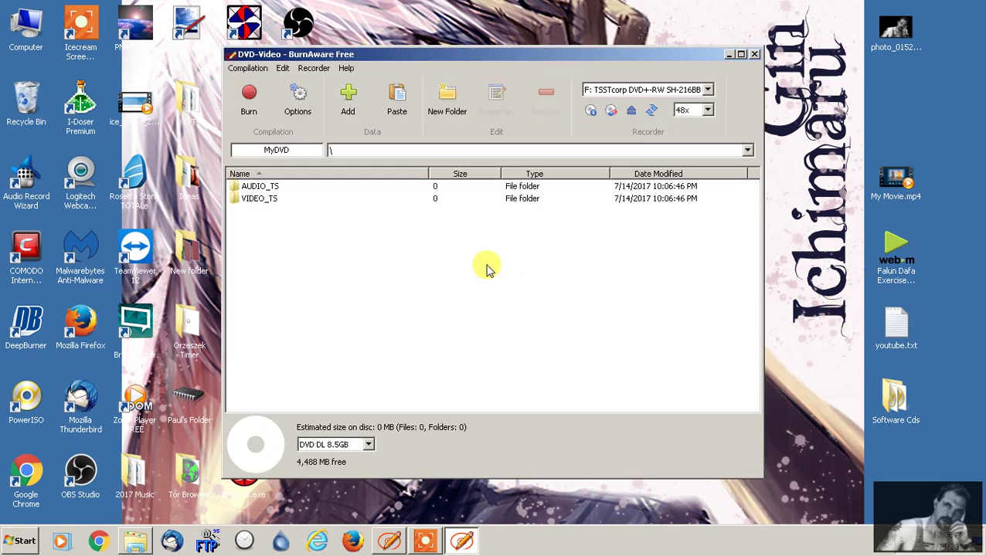
{"action": "left_click_drag", "start_coordinate": [904, 190], "coordinate": [539, 276]}
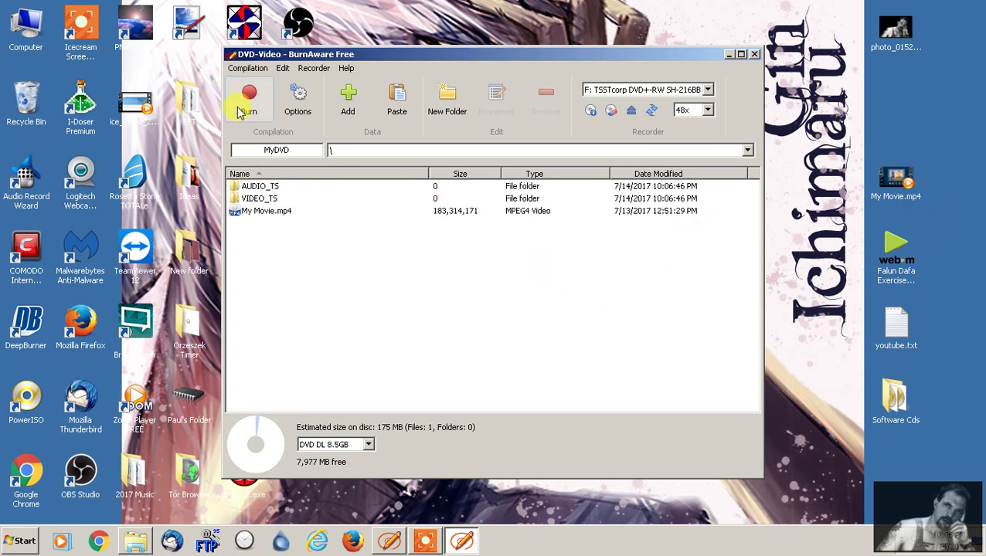
Try to open the VIDEO_TS and AUDIO_TS folders, clear the selection and close the DVD-Video compilation.
{"action": "double_click", "coordinate": [263, 198]}
{"action": "double_click", "coordinate": [243, 190]}
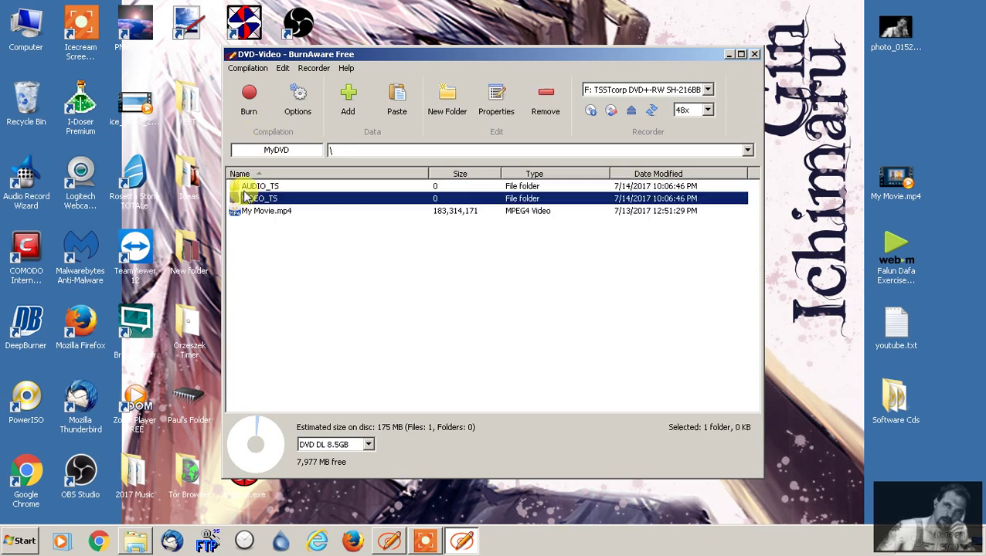
{"action": "left_click", "coordinate": [334, 251]}
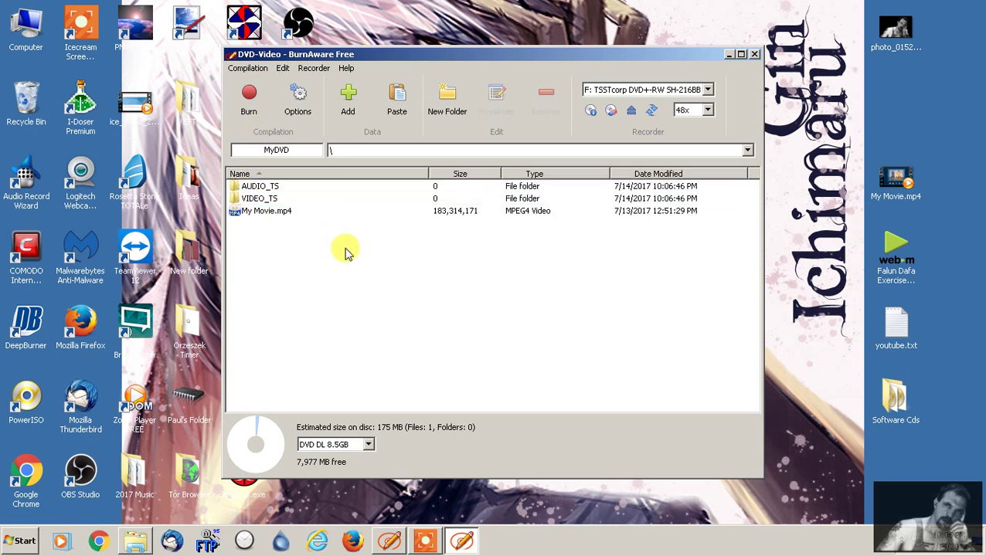
{"action": "left_click", "coordinate": [754, 55]}
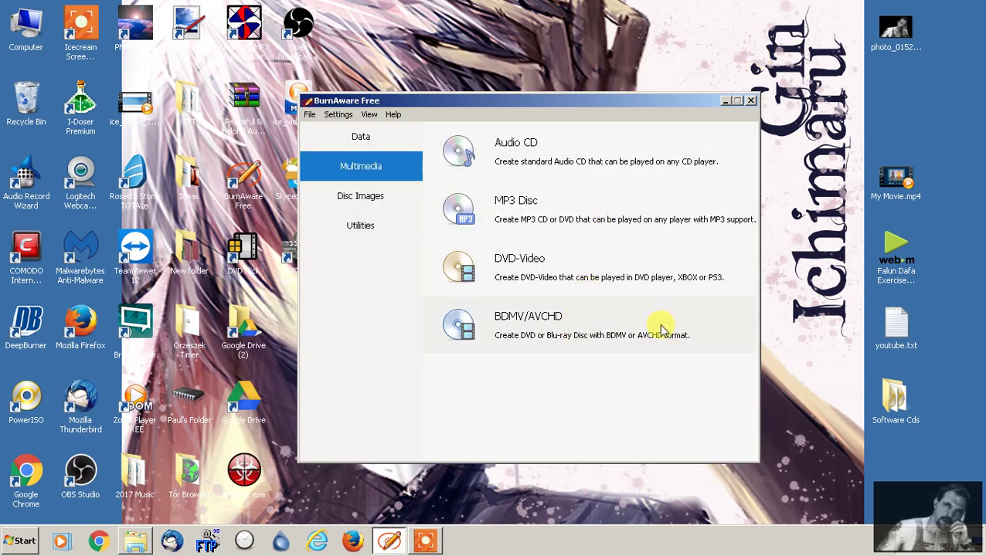
Open a BDMV/AVCHD compilation, view the available disc sizes without changing the selection, and close its window.
{"action": "left_click", "coordinate": [569, 318]}
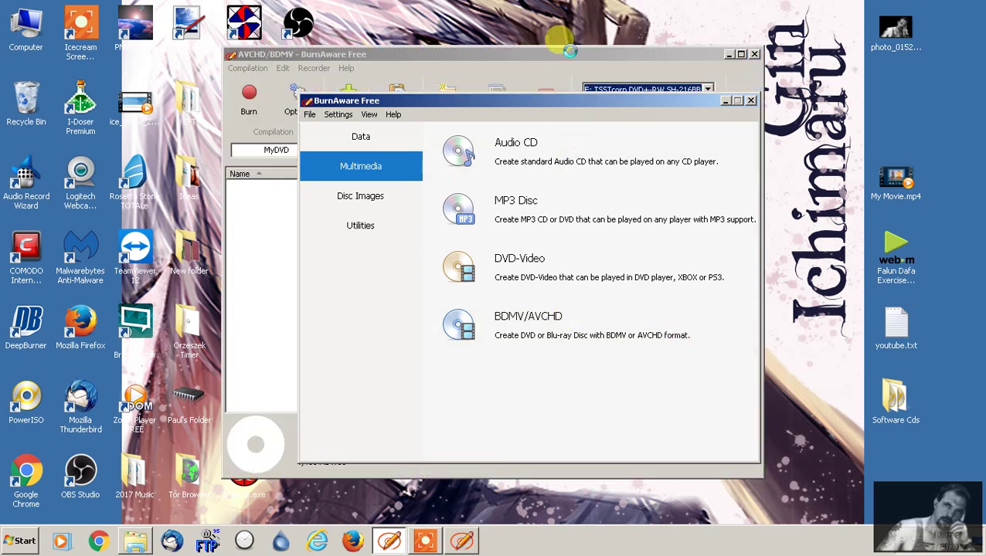
{"action": "left_click", "coordinate": [572, 56]}
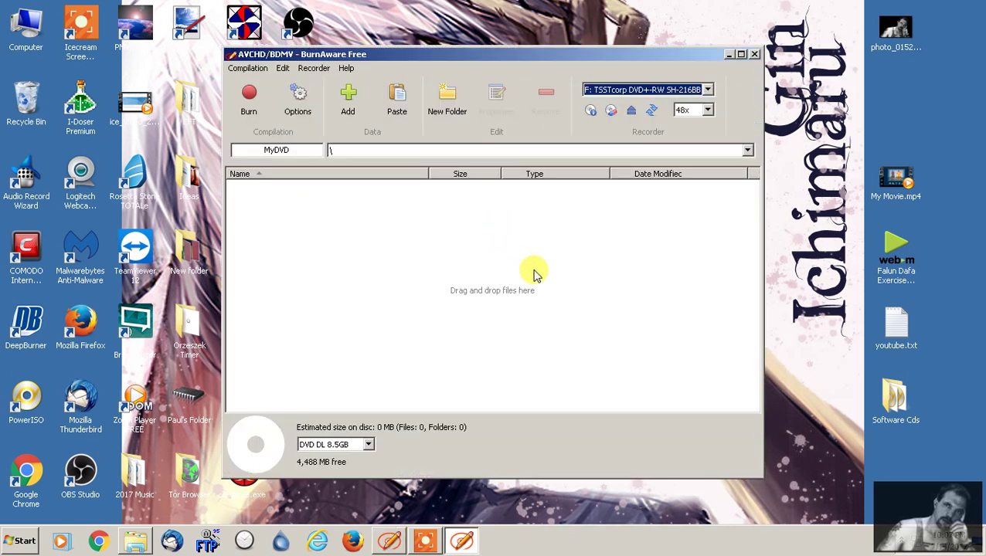
{"action": "left_click", "coordinate": [357, 446]}
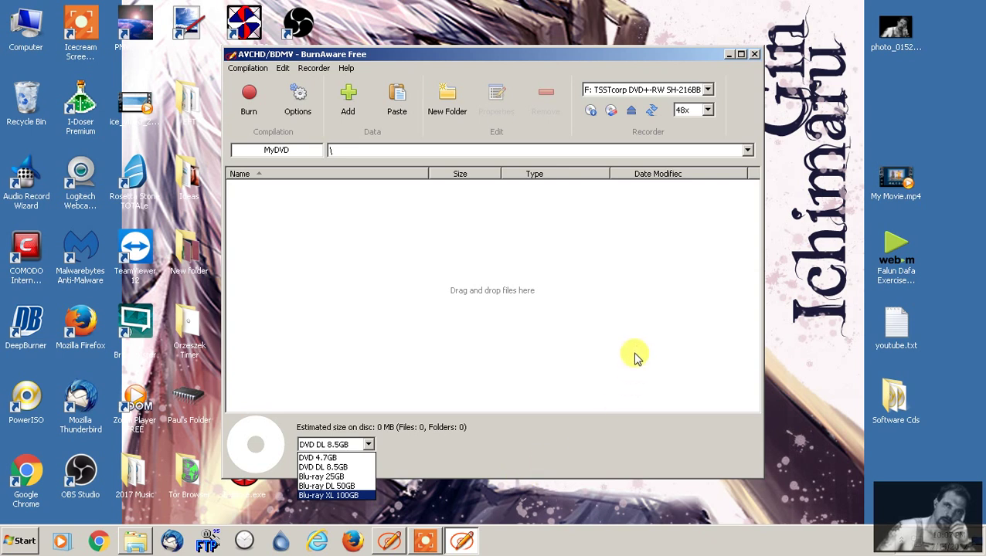
{"action": "left_click", "coordinate": [590, 353]}
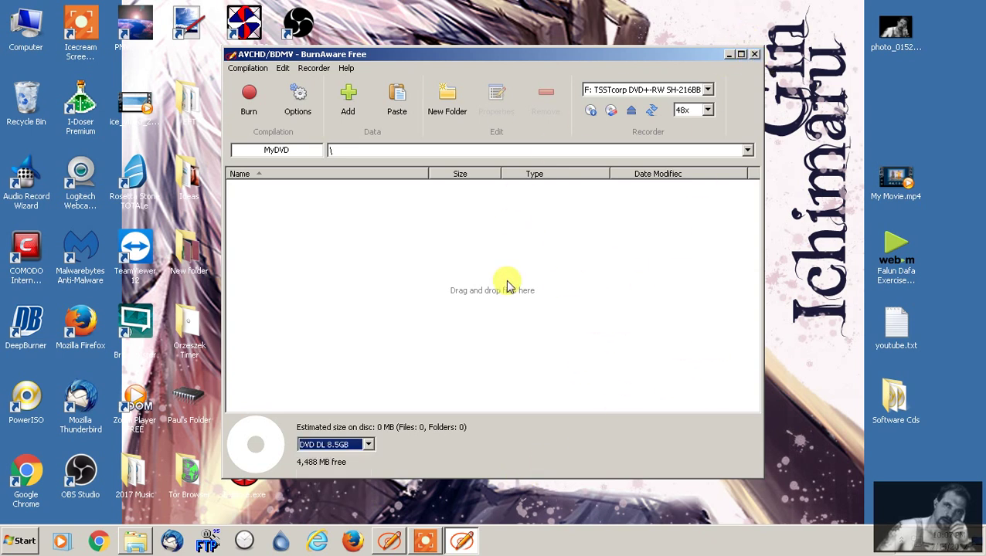
{"action": "left_click", "coordinate": [754, 56]}
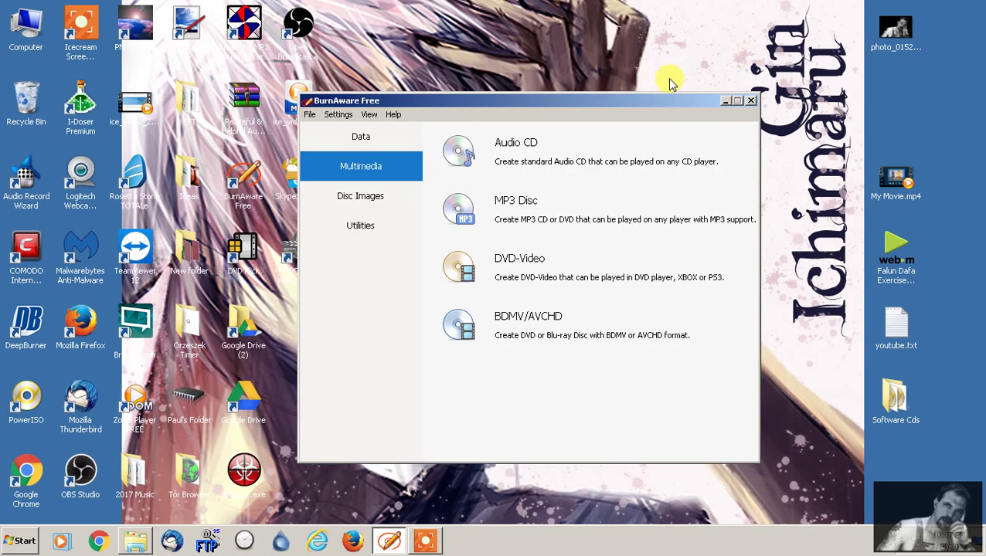
Show the Disc Images tools and examine the Windows ISO files in the desktop's Software Cds folder before closing the folder.
{"action": "left_click", "coordinate": [394, 202]}
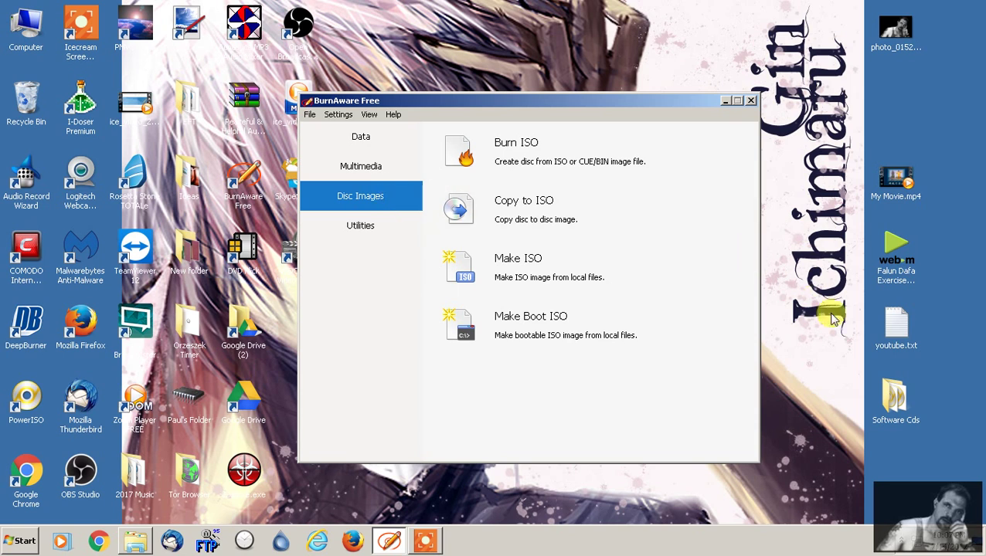
{"action": "left_click", "coordinate": [891, 399]}
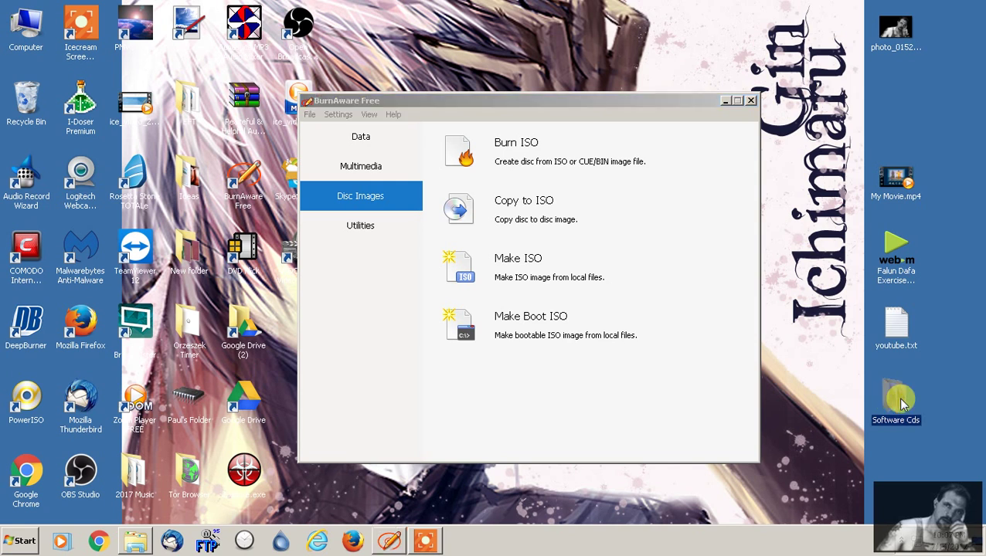
{"action": "double_click", "coordinate": [891, 400]}
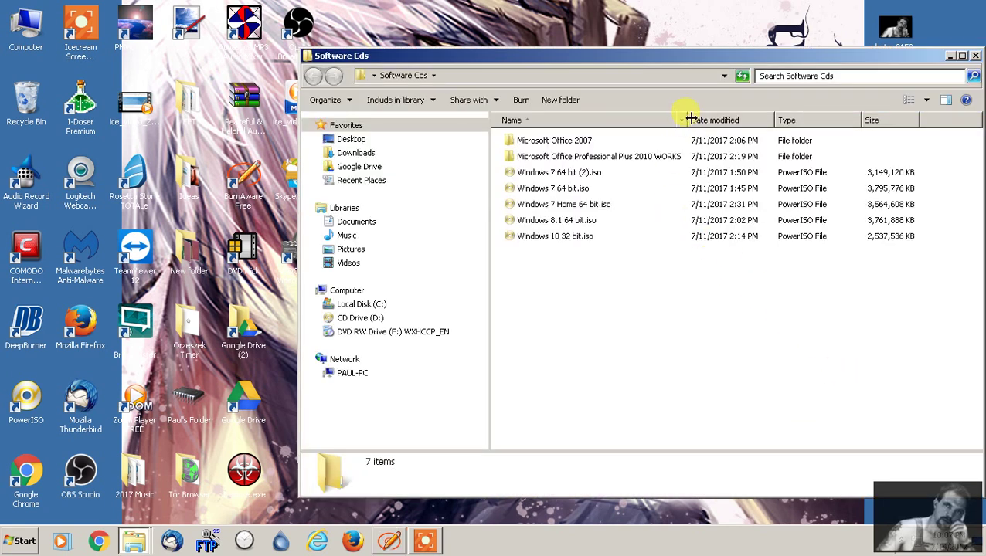
{"action": "left_click_drag", "start_coordinate": [690, 120], "coordinate": [628, 120]}
{"action": "left_click", "coordinate": [549, 237]}
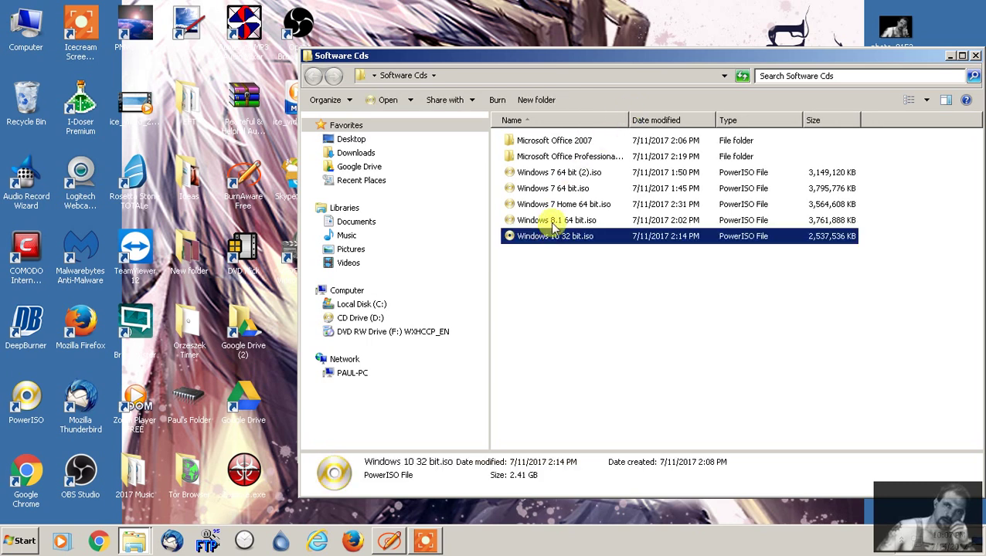
{"action": "left_click", "coordinate": [553, 223]}
{"action": "left_click", "coordinate": [553, 190]}
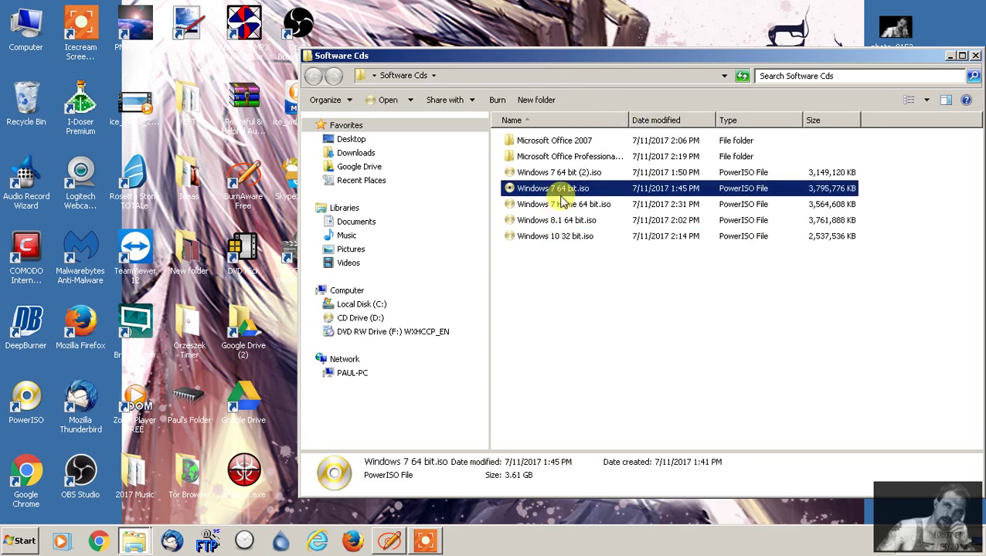
{"action": "double_click", "coordinate": [292, 36]}
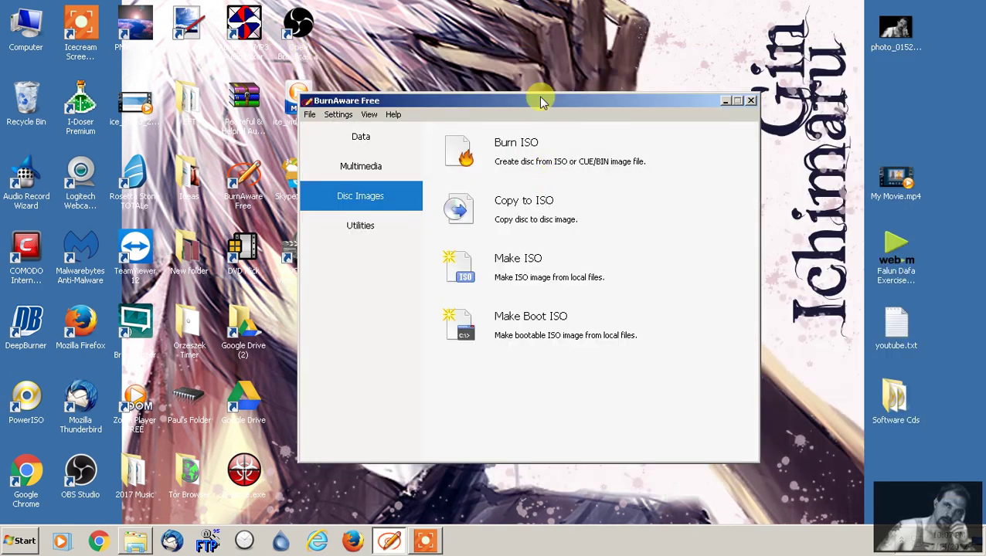
Load Windows 7 64 bit.iso from the desktop's Software Cds folder into the Burn ISO tool, and close the tool without burning.
{"action": "left_click", "coordinate": [540, 157]}
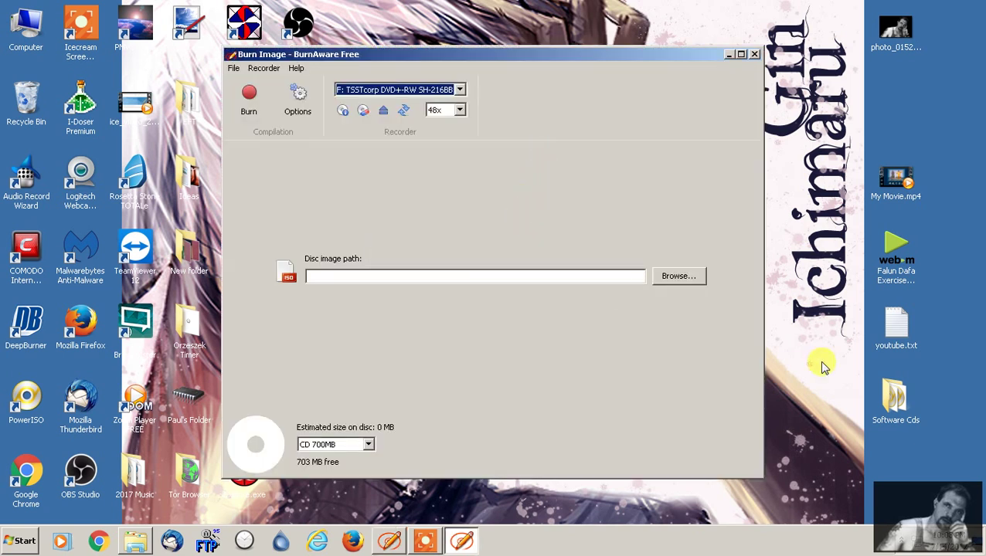
{"action": "left_click", "coordinate": [667, 281]}
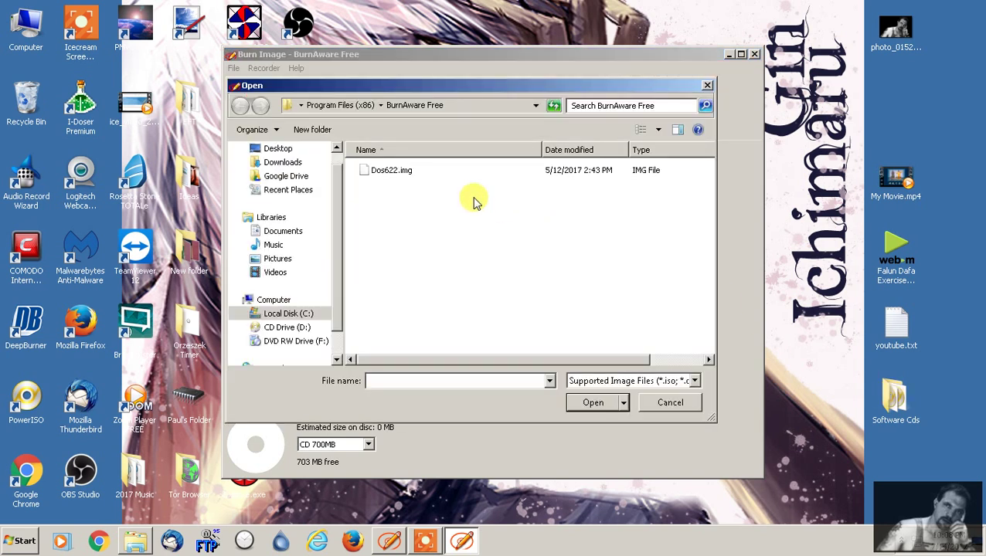
{"action": "left_click", "coordinate": [289, 174]}
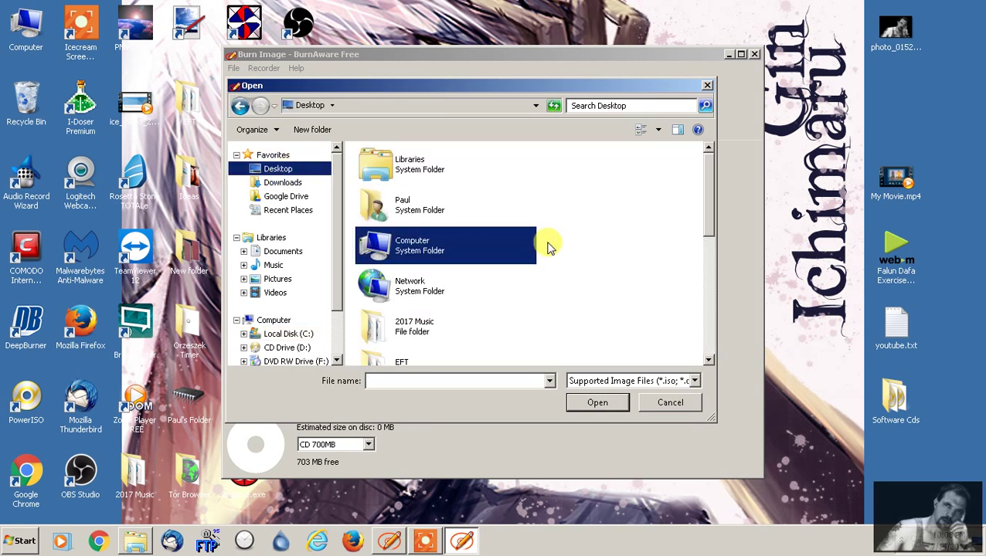
{"action": "scroll", "coordinate": [495, 302], "scroll_direction": "down", "scroll_amount": 4}
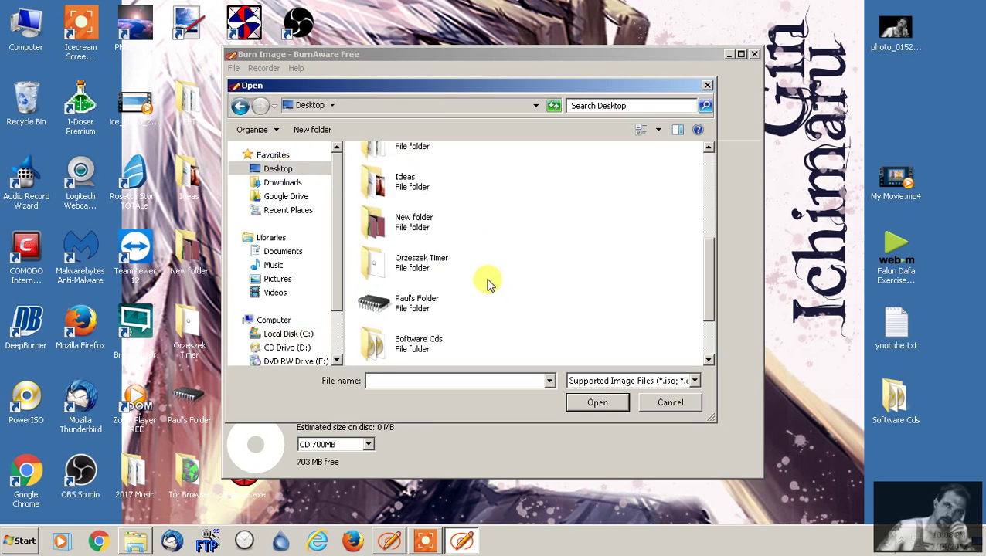
{"action": "double_click", "coordinate": [439, 328]}
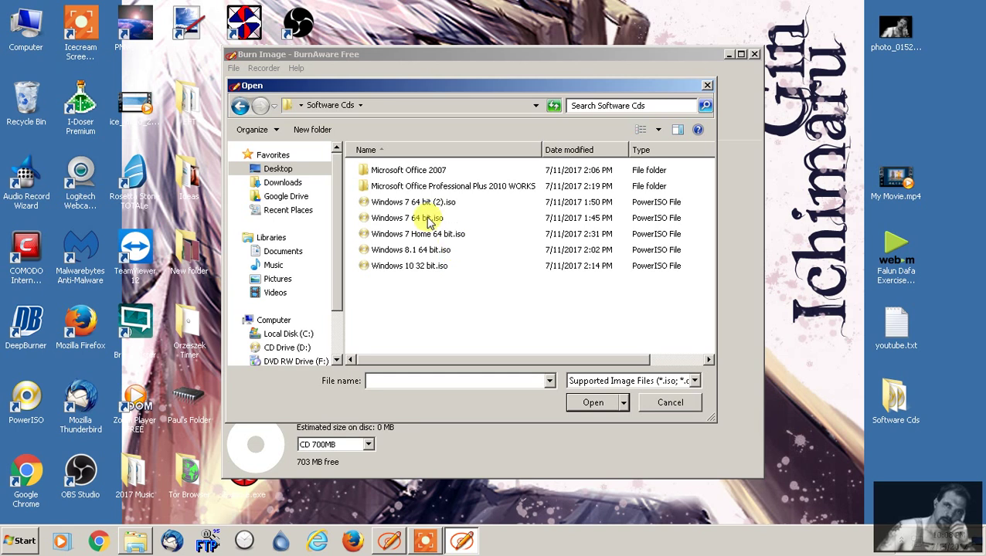
{"action": "double_click", "coordinate": [421, 218]}
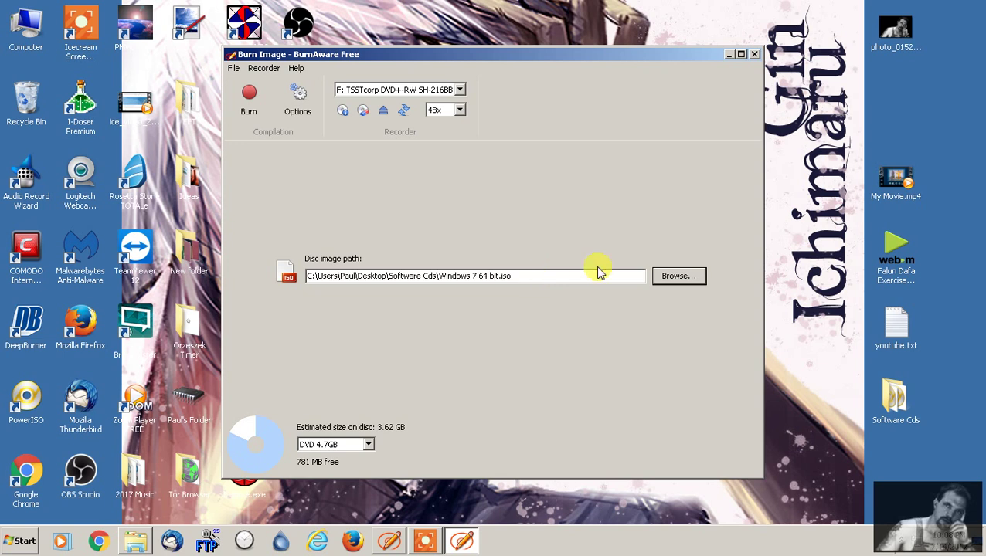
{"action": "left_click", "coordinate": [755, 55]}
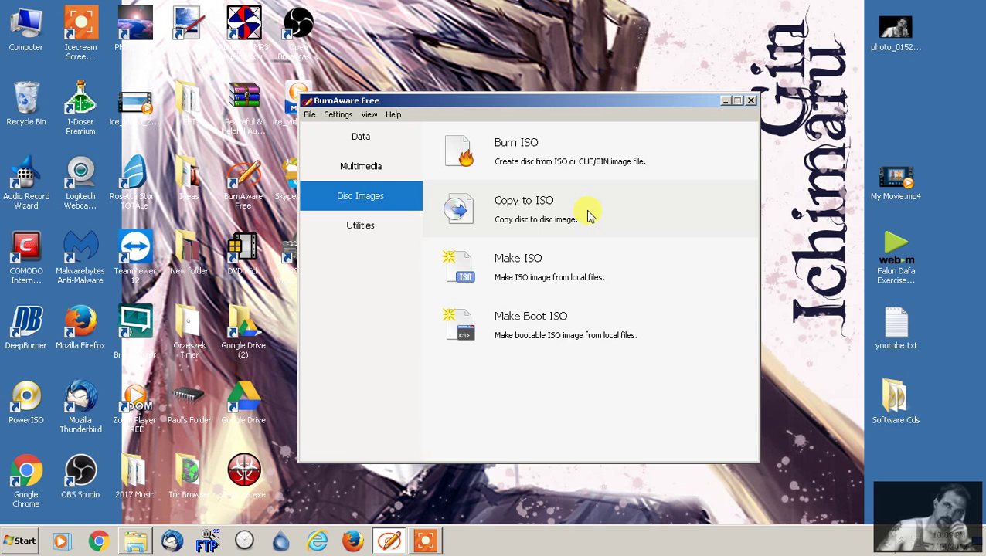
Open the Copy to ISO tool and reposition its window so it partly uncovers the BurnAware launcher behind it.
{"action": "left_click", "coordinate": [524, 214]}
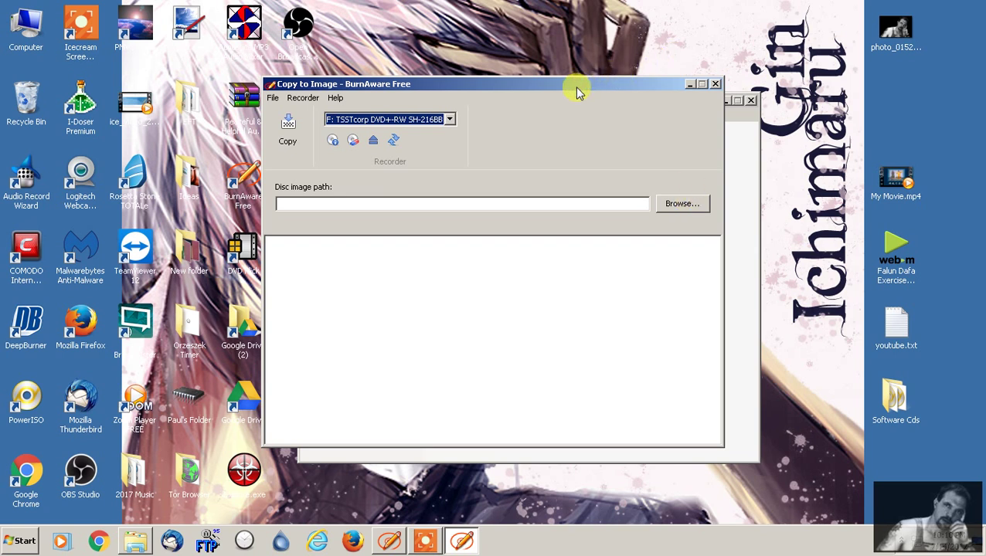
{"action": "left_click_drag", "start_coordinate": [576, 90], "coordinate": [595, 95]}
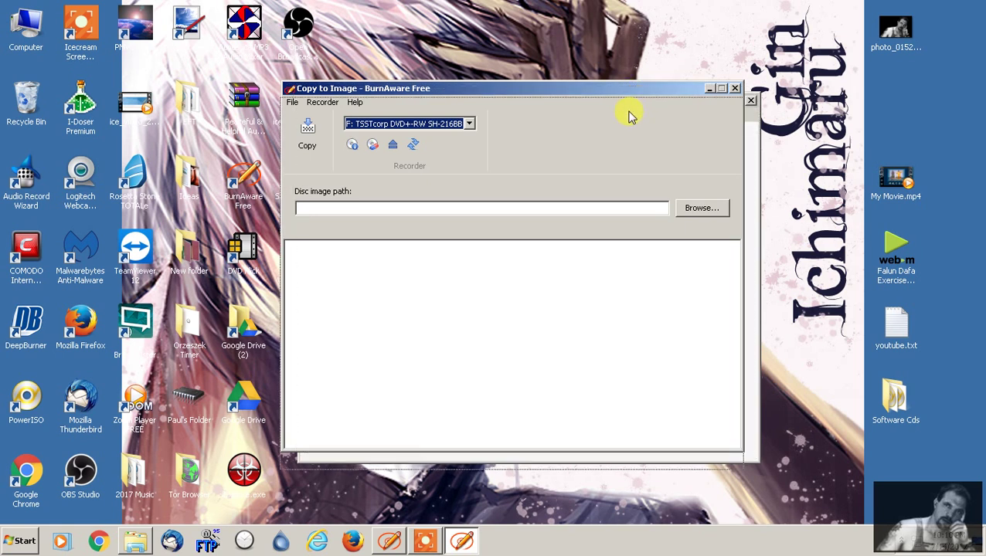
{"action": "left_click_drag", "start_coordinate": [629, 116], "coordinate": [634, 89]}
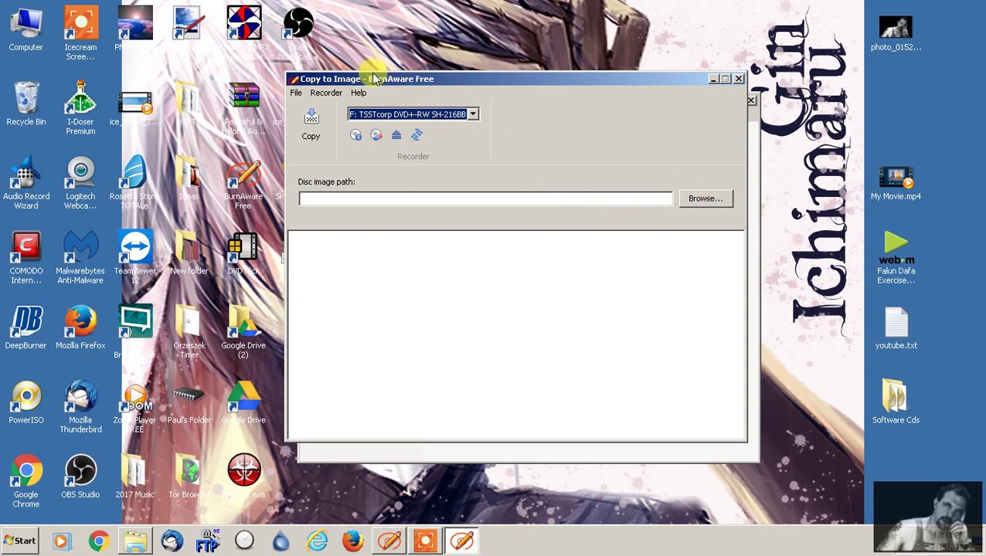
{"action": "left_click_drag", "start_coordinate": [368, 87], "coordinate": [433, 89]}
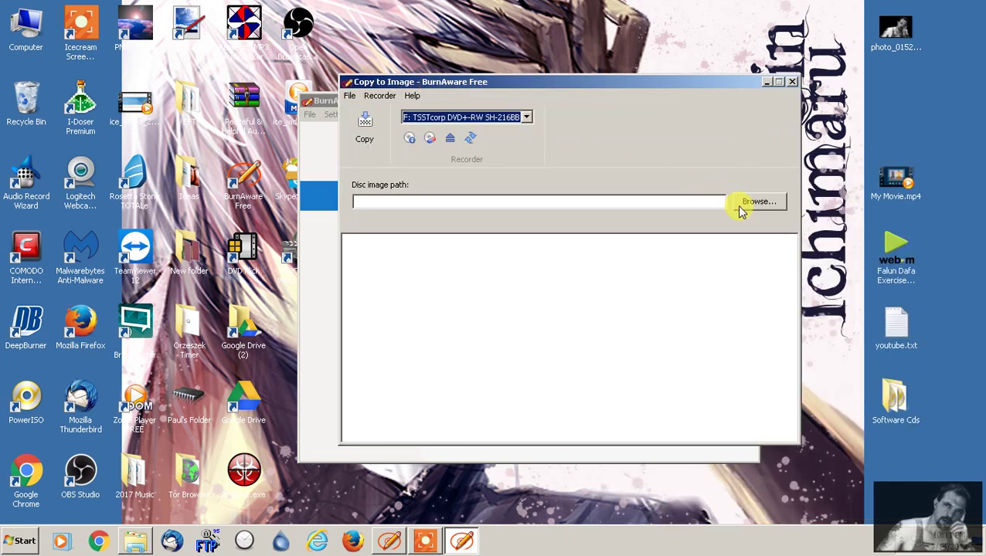
Close and reopen the Copy to ISO tool, and position its window over the BurnAware launcher.
{"action": "left_click", "coordinate": [792, 81]}
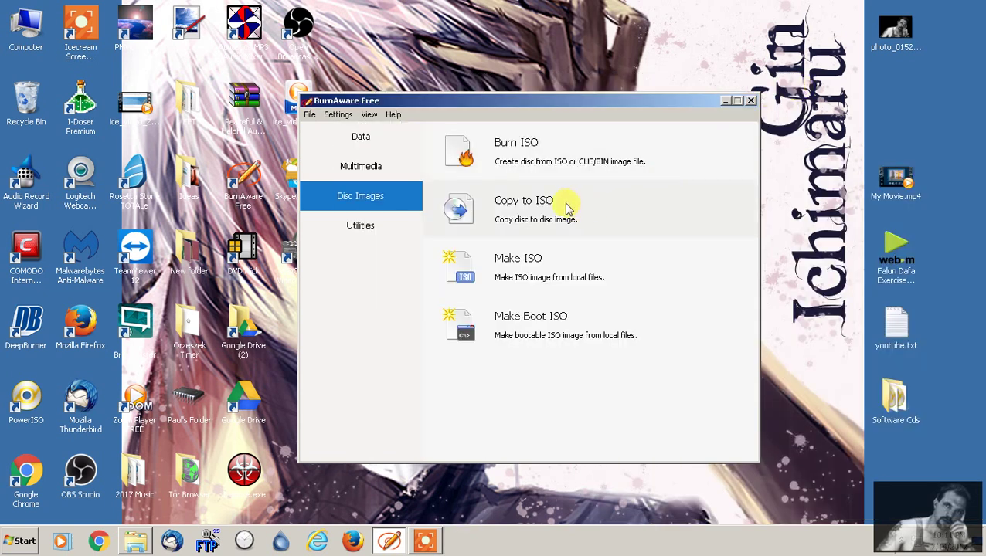
{"action": "left_click", "coordinate": [530, 209]}
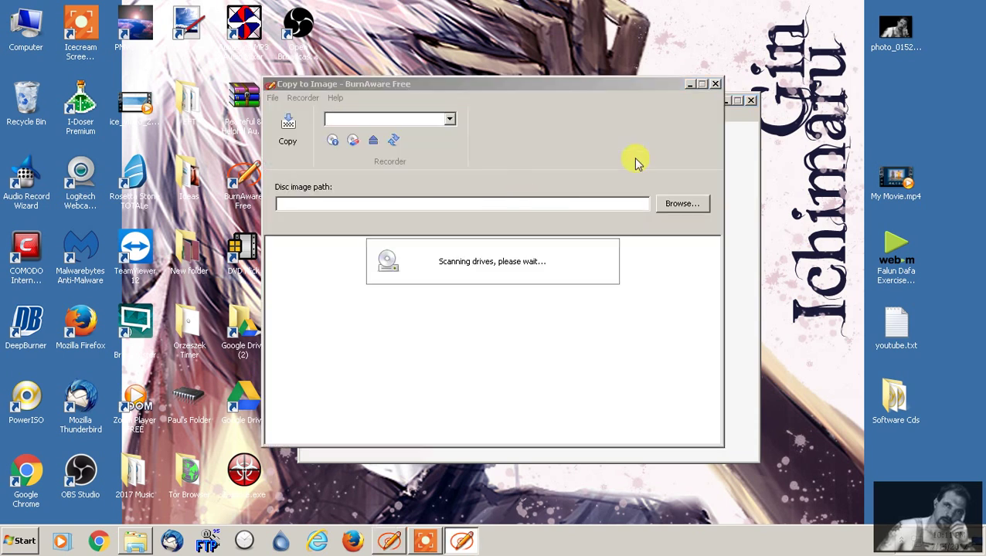
{"action": "left_click_drag", "start_coordinate": [595, 78], "coordinate": [625, 85]}
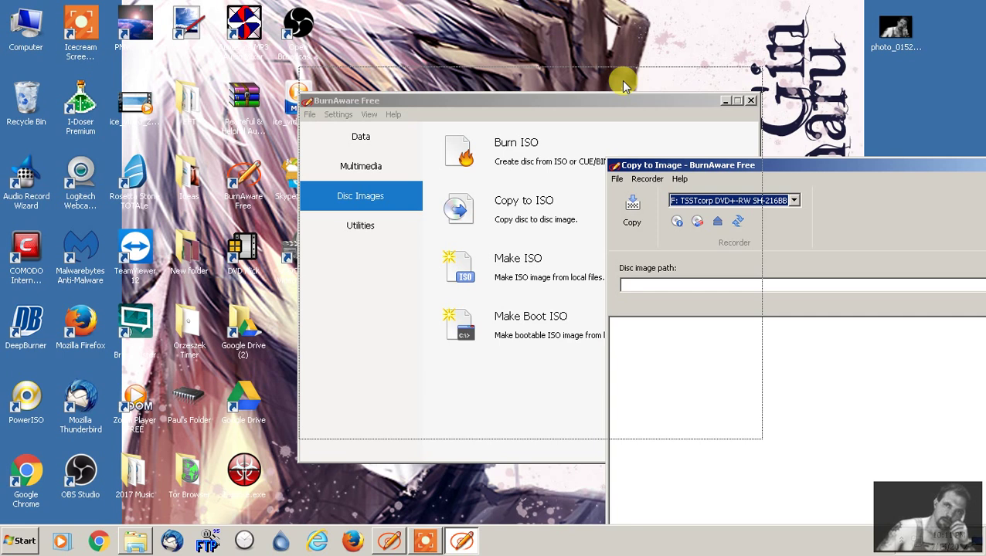
{"action": "left_click_drag", "start_coordinate": [624, 85], "coordinate": [623, 82]}
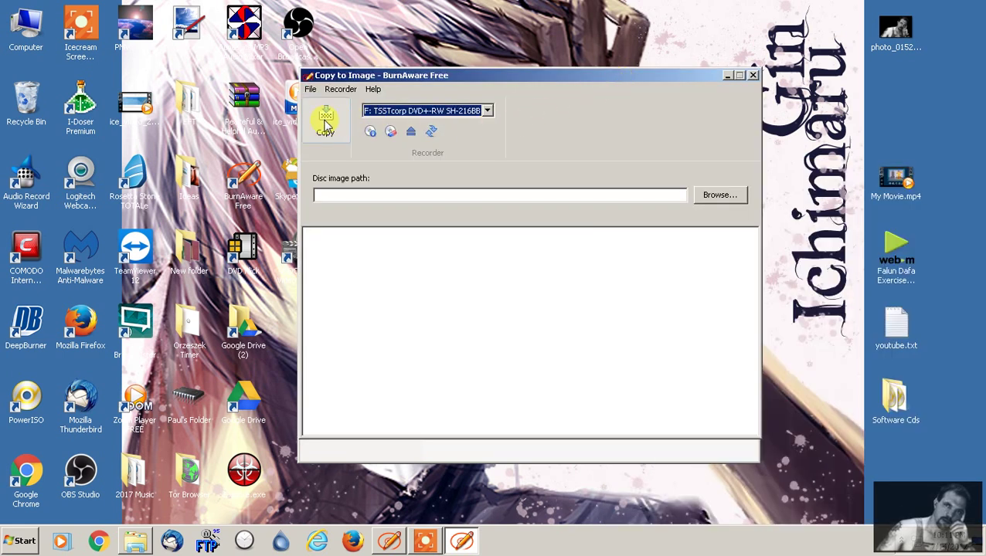
Start copying the disc in drive F: to an image named Windows XP 32 bit Home in the desktop's Software Cds folder.
{"action": "left_click", "coordinate": [720, 195]}
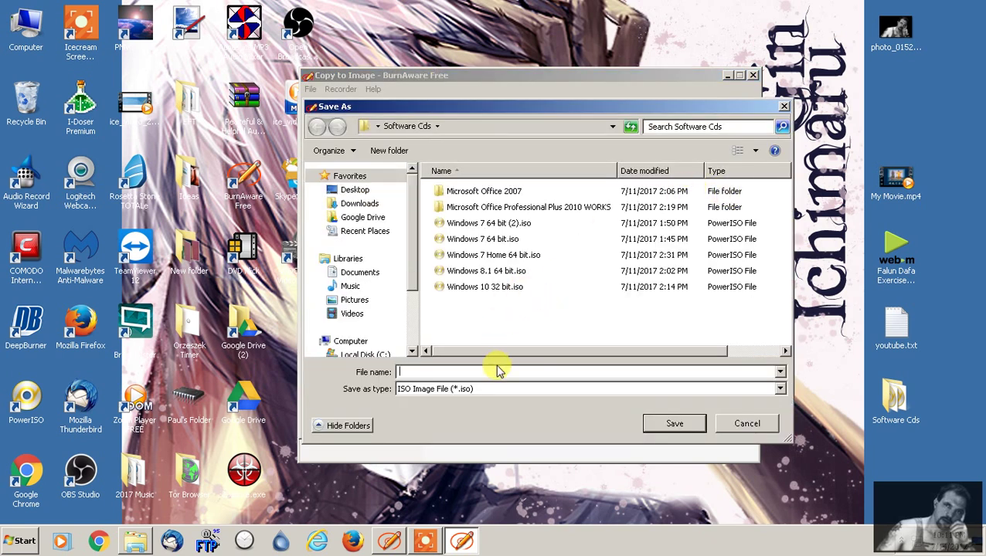
{"action": "type", "text": "Windows"}
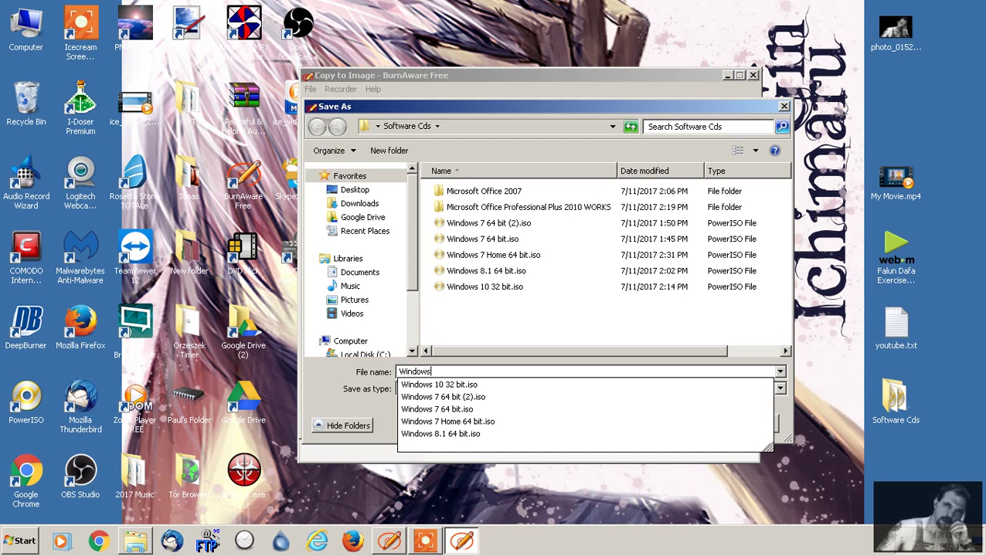
{"action": "type", "text": " XP "}
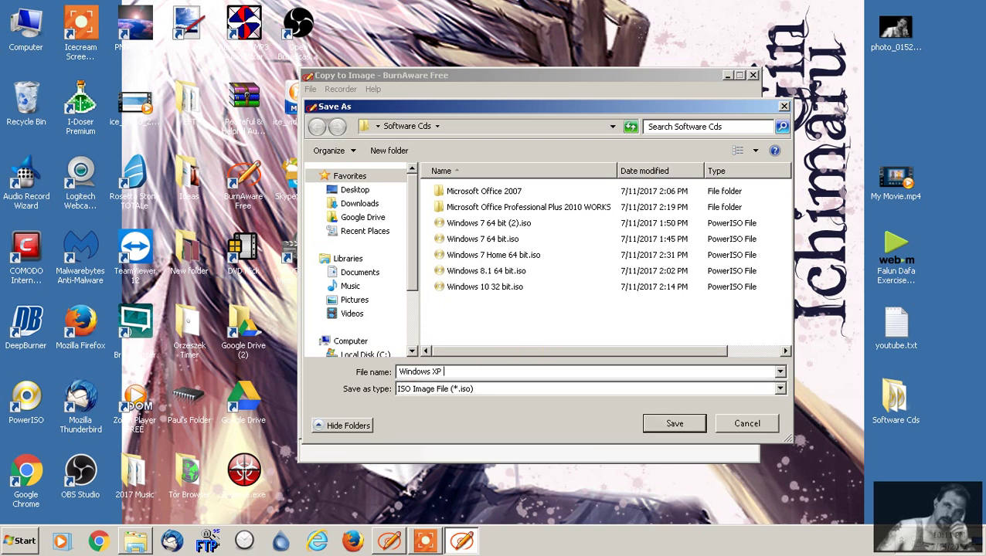
{"action": "type", "text": "32 bit"}
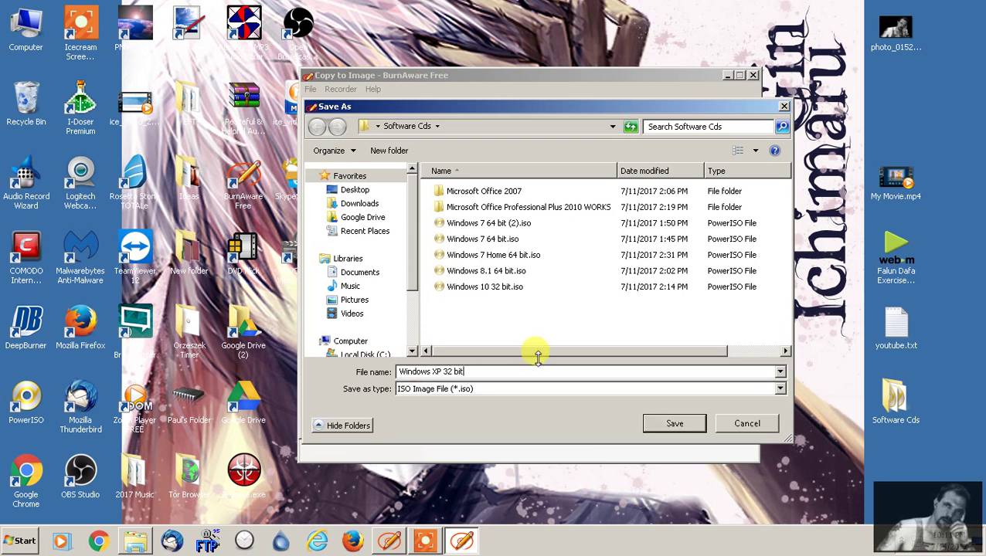
{"action": "type", "text": " Home"}
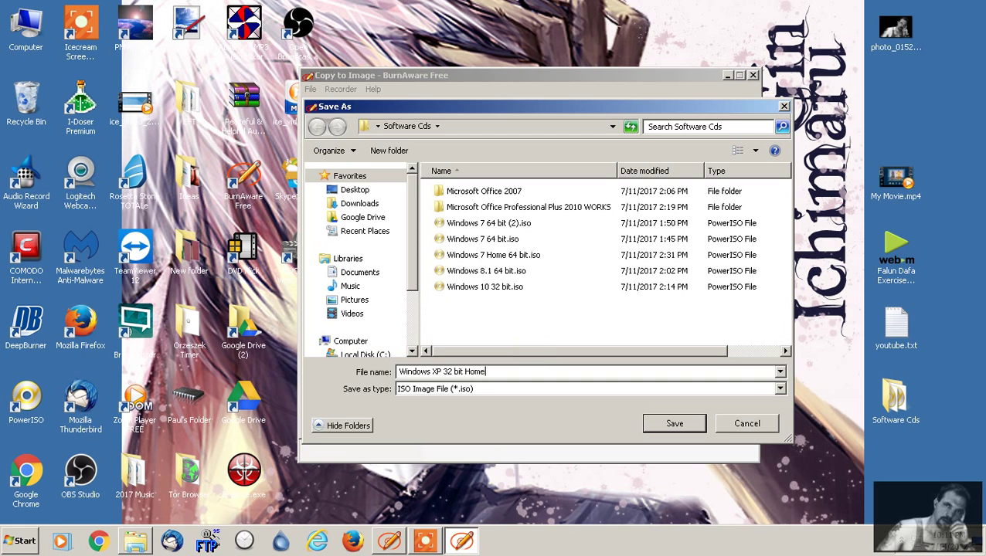
{"action": "left_click", "coordinate": [677, 427]}
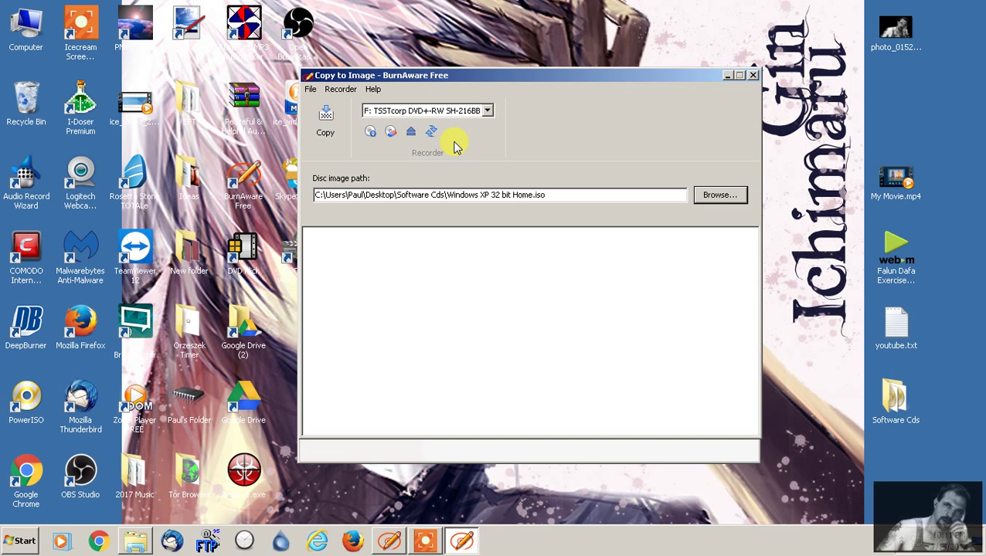
{"action": "left_click", "coordinate": [323, 130]}
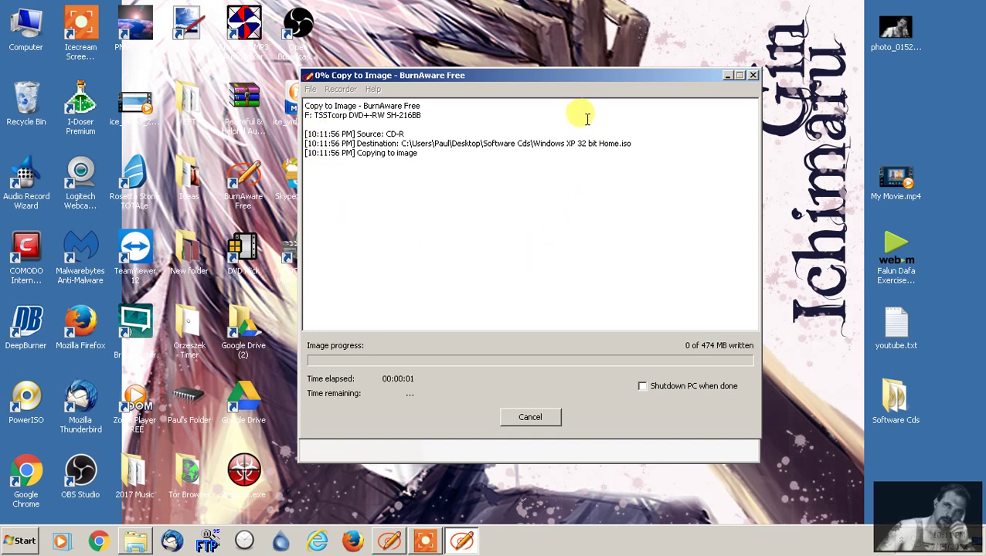
Examine Windows XP 32 bit Home.iso in the desktop's Software Cds folder while the copy runs, and close the folder.
{"action": "left_click_drag", "start_coordinate": [526, 80], "coordinate": [503, 108]}
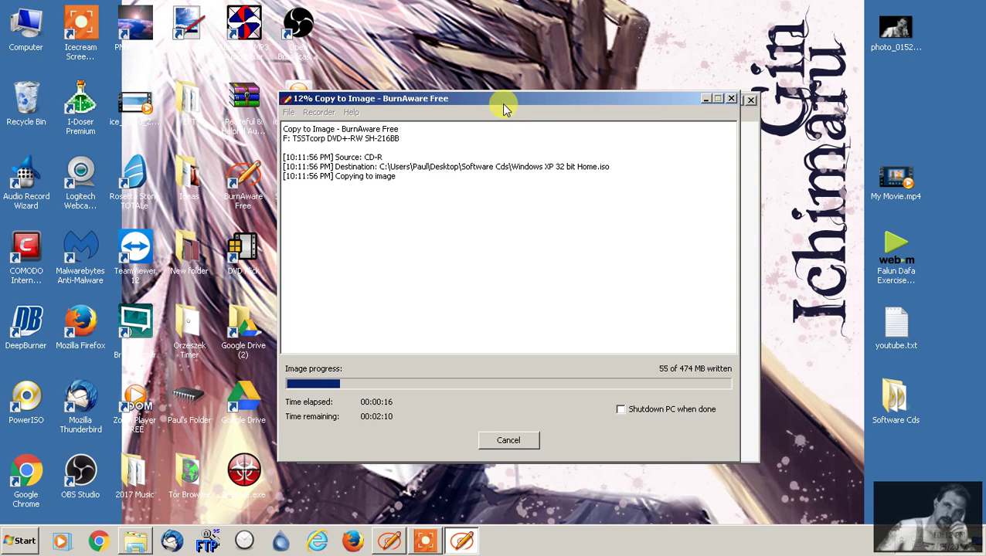
{"action": "double_click", "coordinate": [909, 407]}
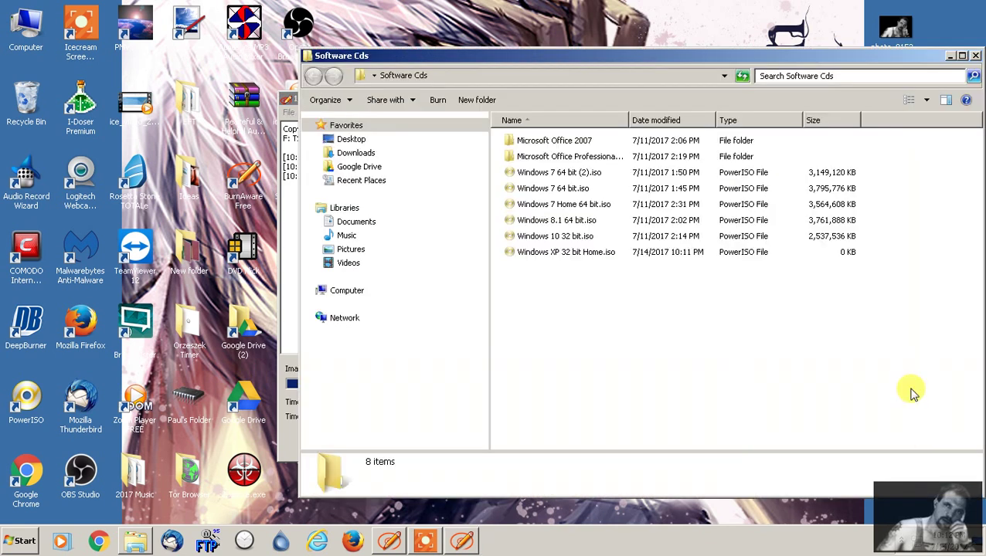
{"action": "left_click", "coordinate": [572, 253]}
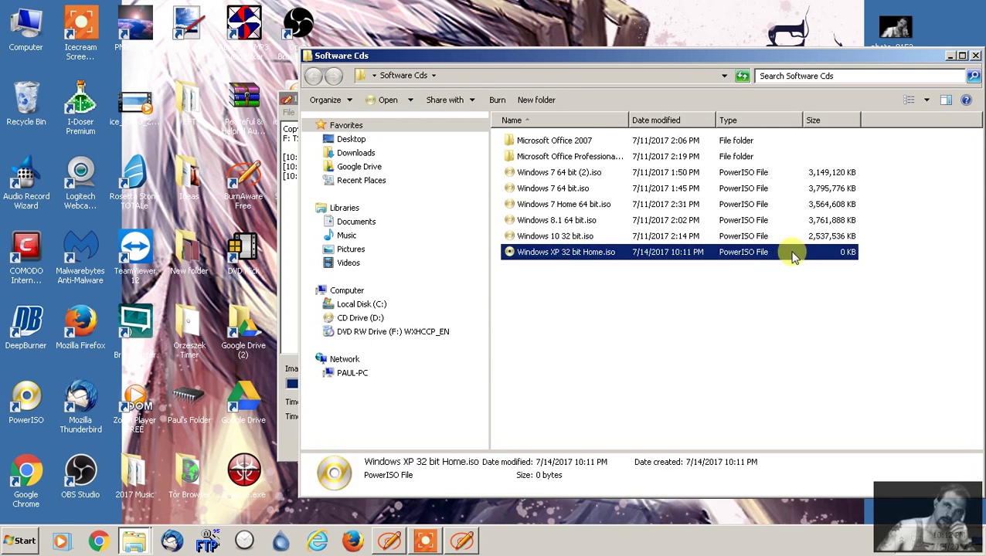
{"action": "double_click", "coordinate": [310, 55]}
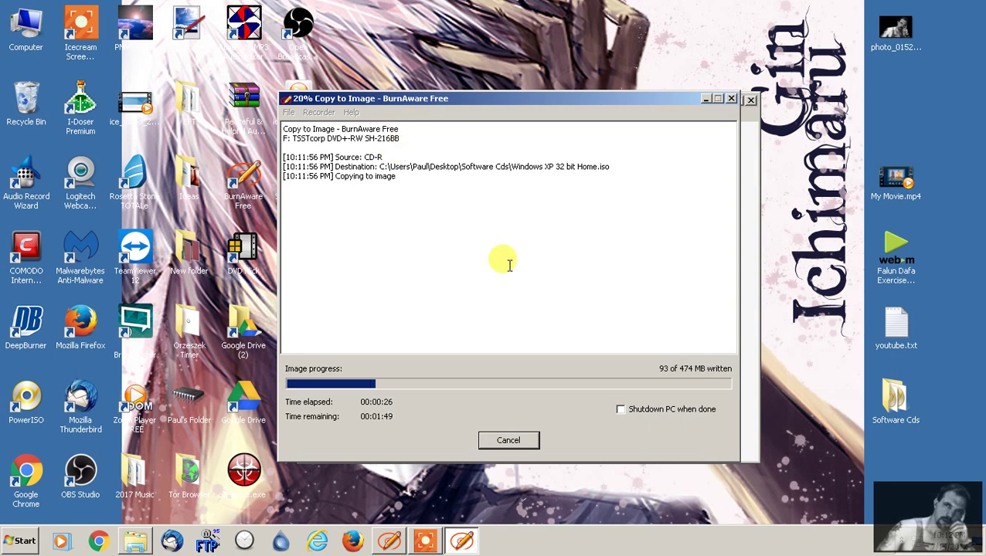
Cancel the disc copy, and check the image files in the Software Cds folder before closing it.
{"action": "left_click", "coordinate": [499, 439]}
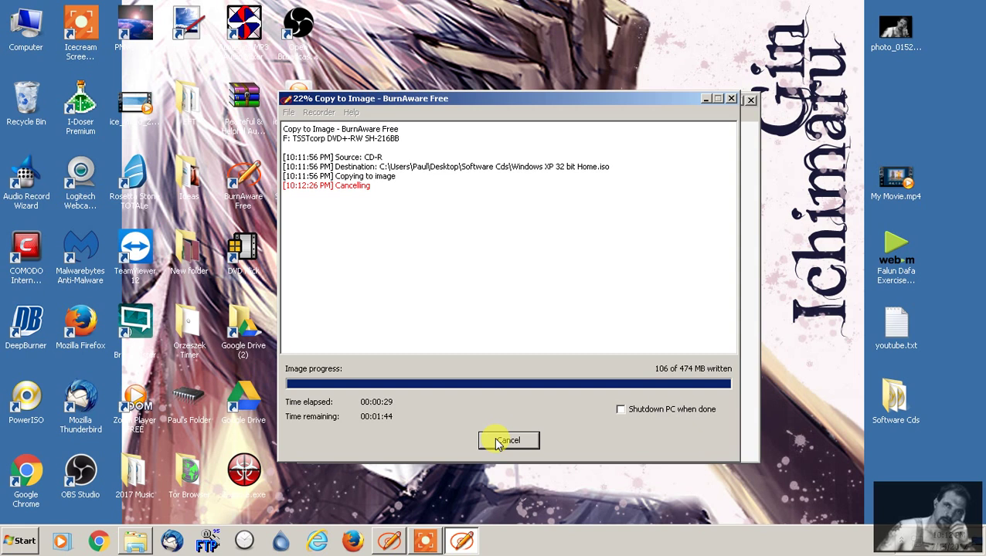
{"action": "left_click", "coordinate": [910, 416]}
{"action": "double_click", "coordinate": [910, 416]}
{"action": "left_click", "coordinate": [583, 236]}
{"action": "left_click", "coordinate": [609, 298]}
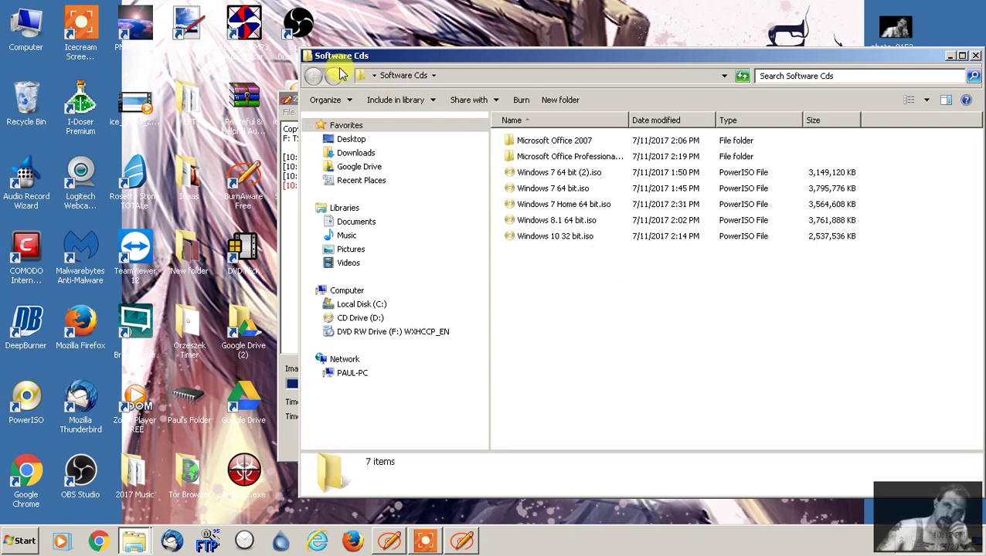
{"action": "double_click", "coordinate": [306, 56]}
Force the unresponsive Copy to Image window to close by ending its process.
{"action": "left_click_drag", "start_coordinate": [517, 99], "coordinate": [559, 97]}
{"action": "mouse_move", "coordinate": [423, 534]}
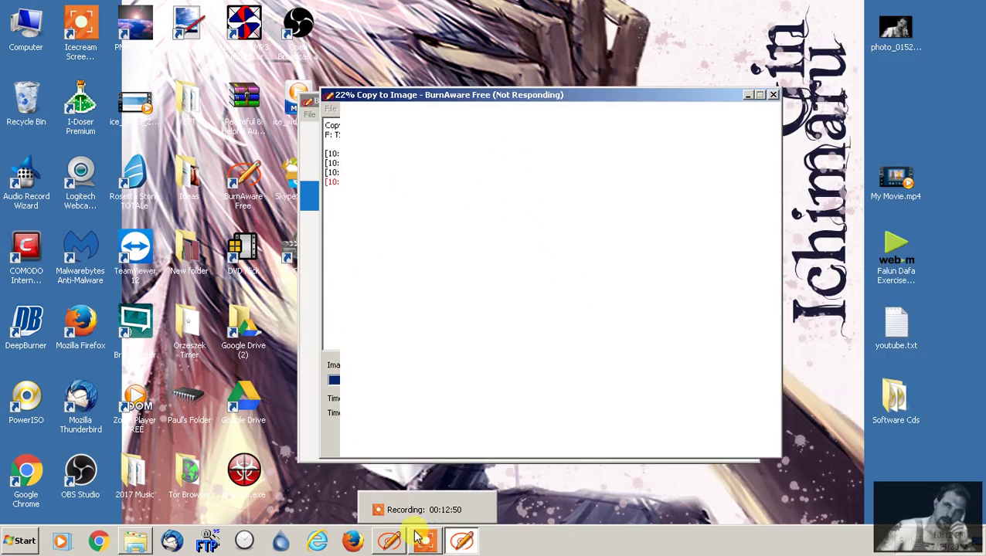
{"action": "left_click", "coordinate": [389, 540]}
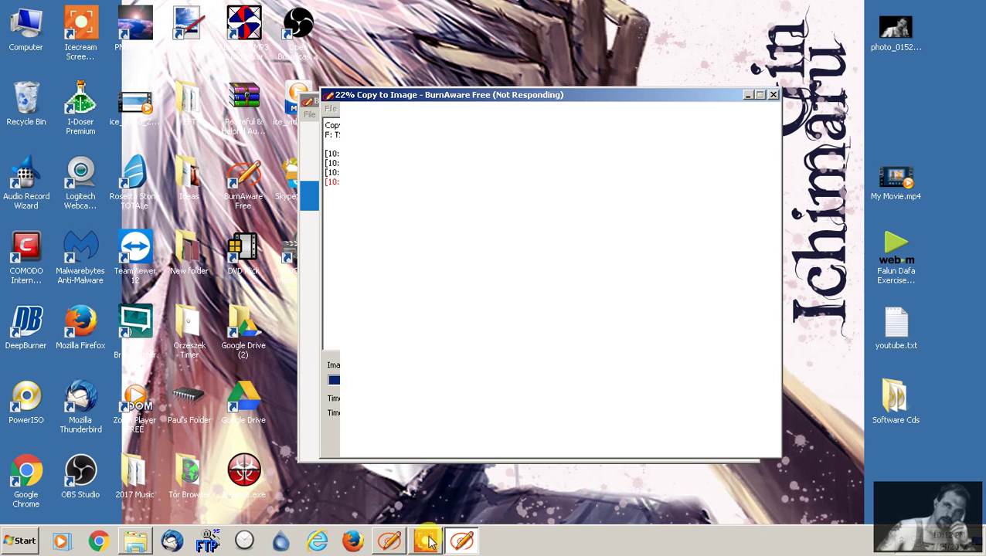
{"action": "left_click", "coordinate": [462, 540]}
{"action": "right_click", "coordinate": [462, 541]}
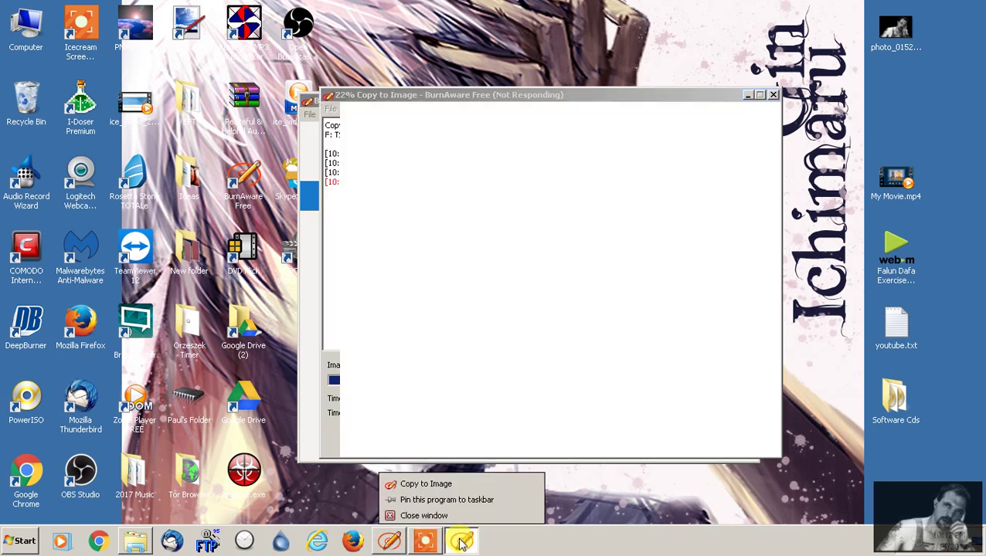
{"action": "left_click", "coordinate": [423, 515]}
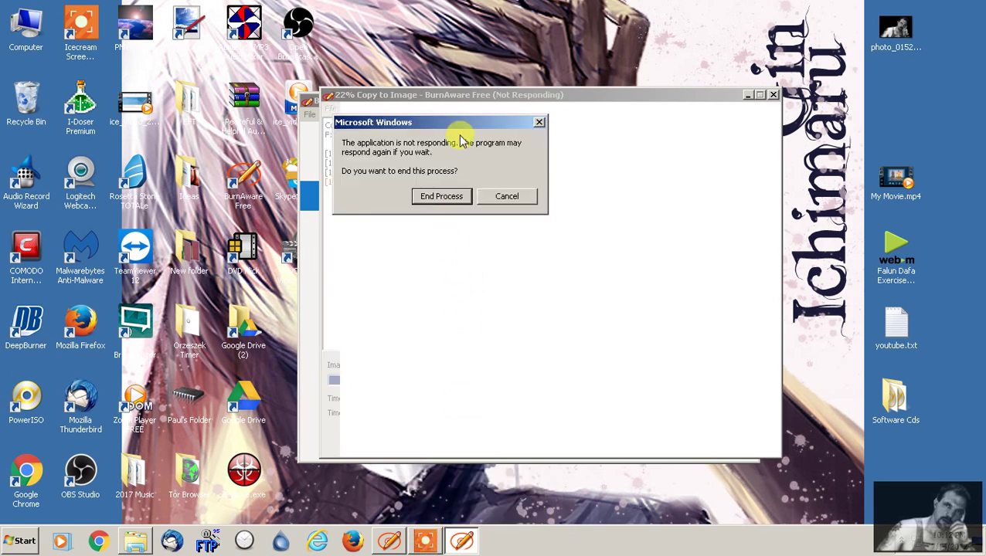
{"action": "left_click", "coordinate": [441, 196]}
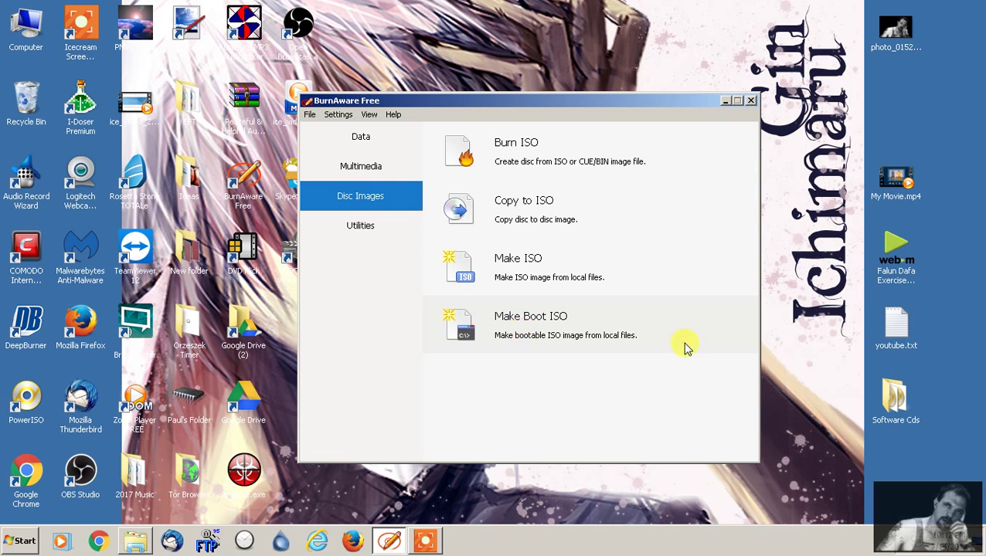
Open the Make Boot ISO tool to view its compilation window, and close it without adding files.
{"action": "left_click", "coordinate": [561, 328]}
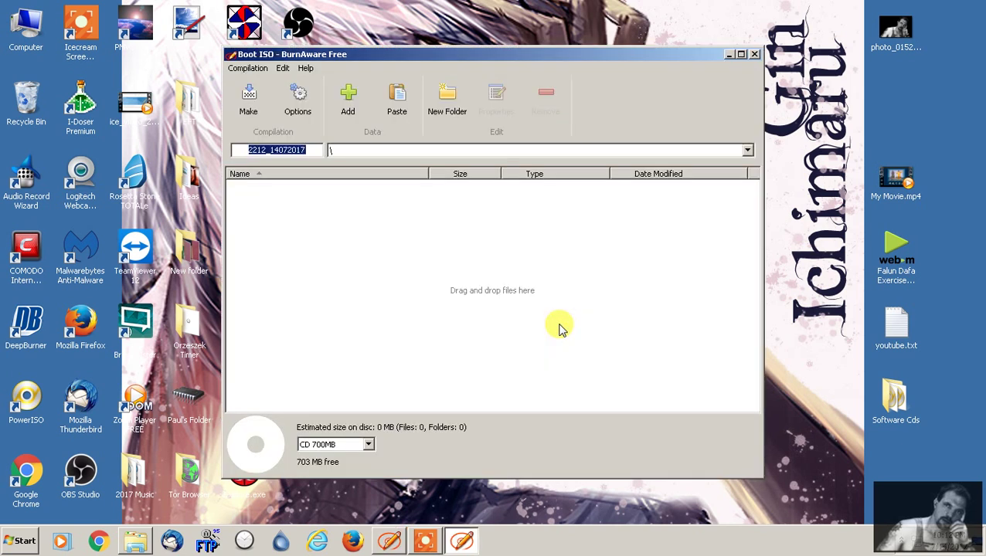
{"action": "left_click", "coordinate": [560, 329]}
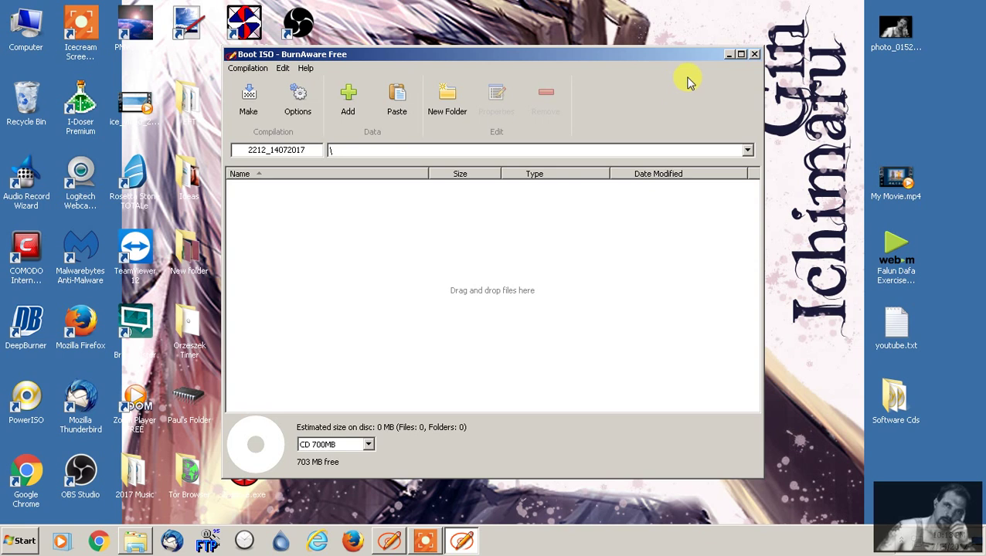
{"action": "left_click", "coordinate": [754, 54]}
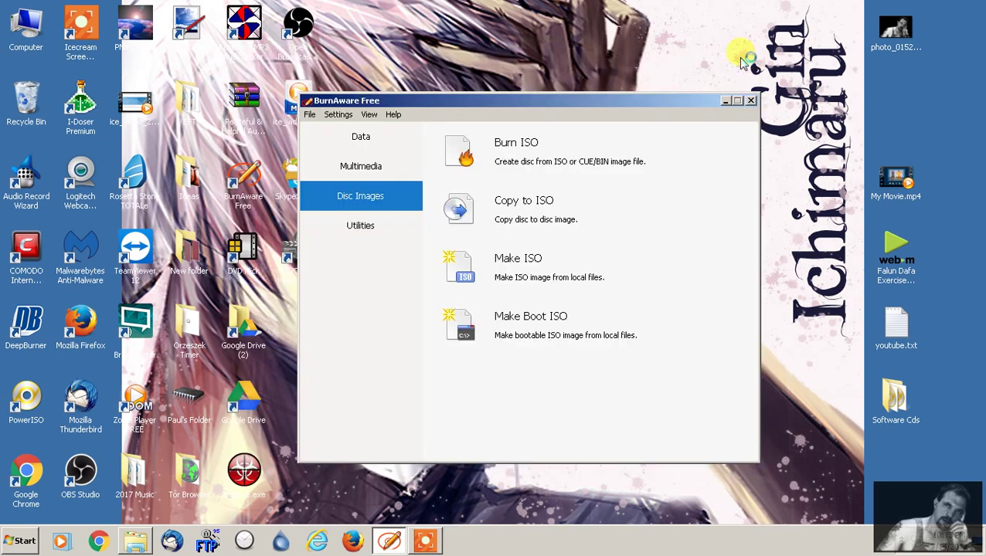
Show the Utilities and review the disc information, drive information and summary in Disc Info, closing the tool when done.
{"action": "left_click", "coordinate": [357, 231]}
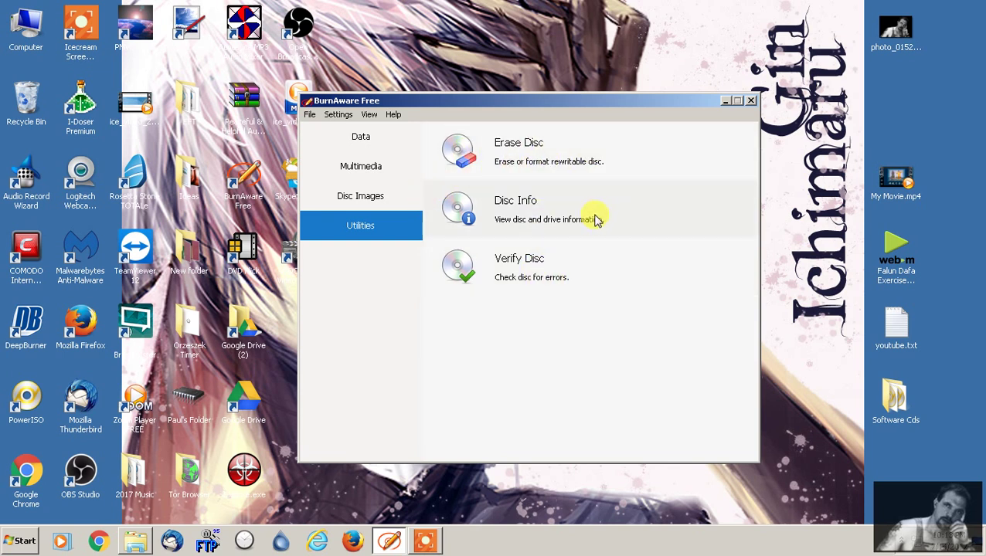
{"action": "left_click", "coordinate": [522, 206]}
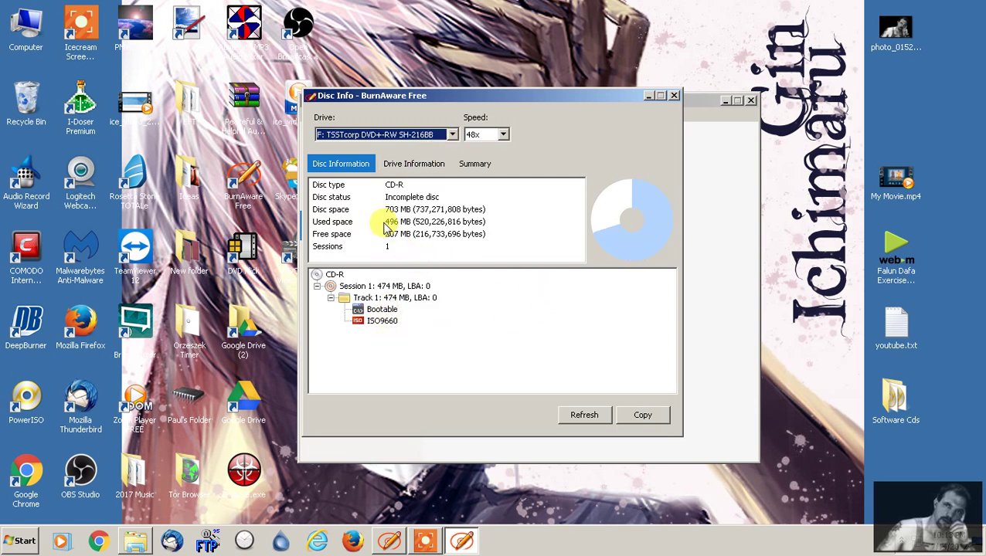
{"action": "left_click", "coordinate": [396, 170]}
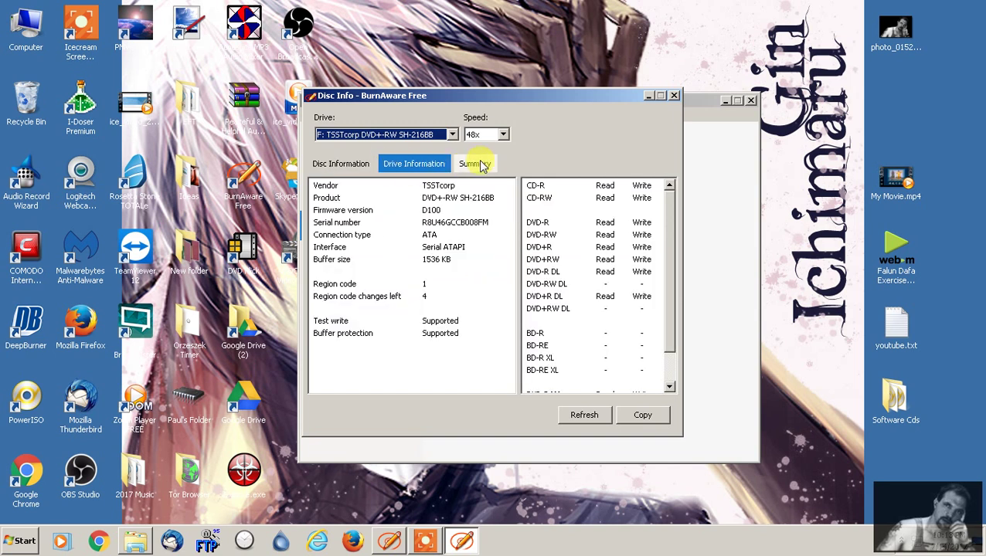
{"action": "left_click", "coordinate": [480, 164]}
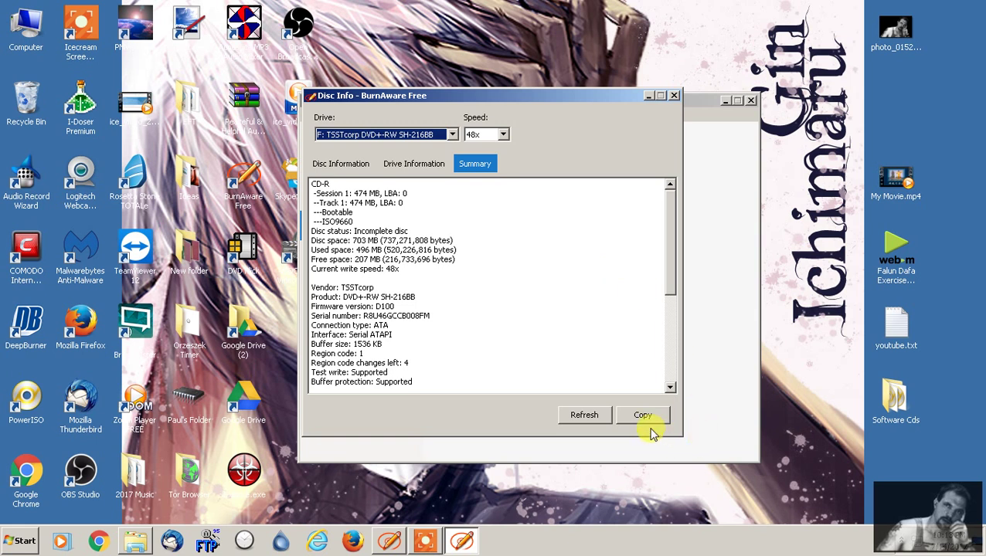
{"action": "left_click", "coordinate": [672, 98]}
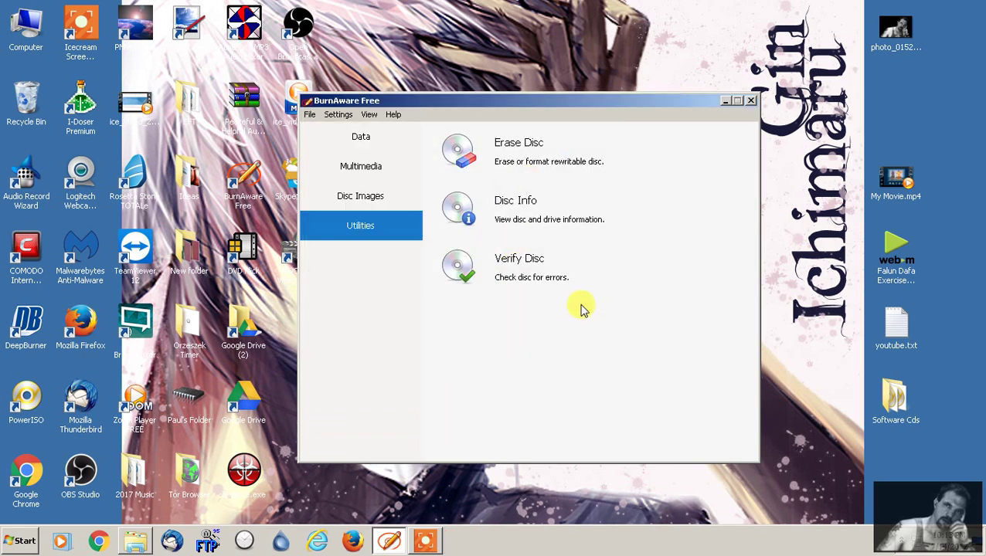
Verify the disc in drive F: for errors, dismiss the result and close the Verify Disc tool.
{"action": "left_click", "coordinate": [507, 261]}
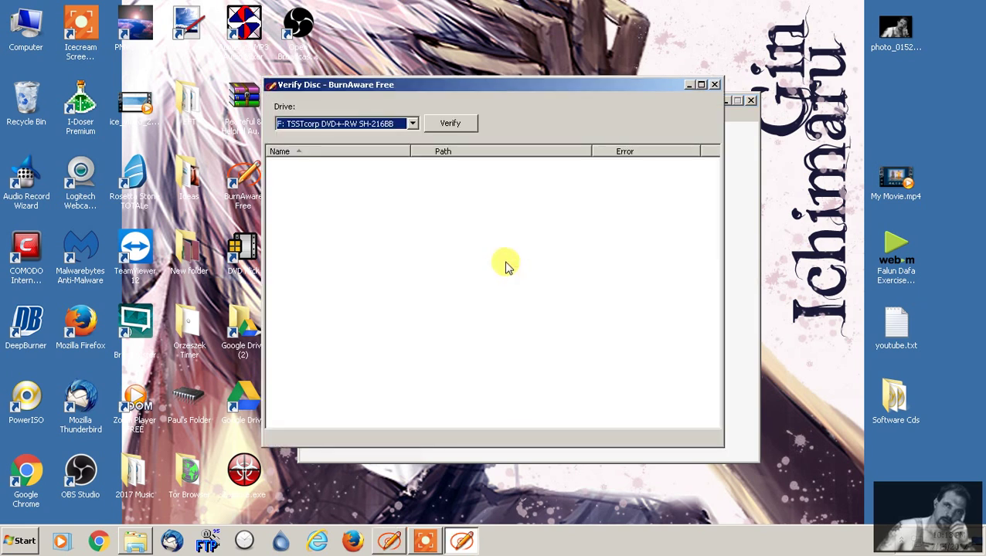
{"action": "left_click", "coordinate": [452, 123]}
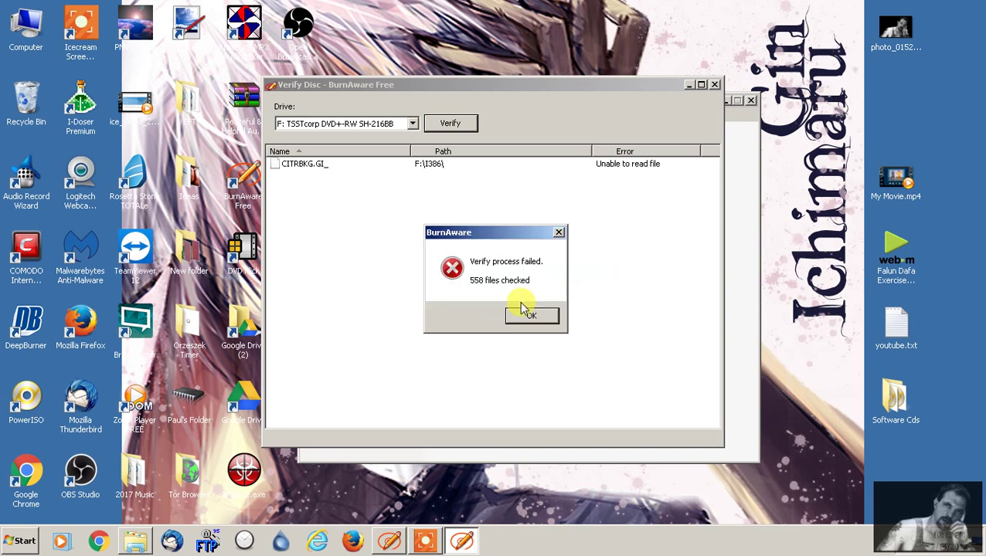
{"action": "left_click", "coordinate": [525, 316]}
{"action": "left_click", "coordinate": [712, 85]}
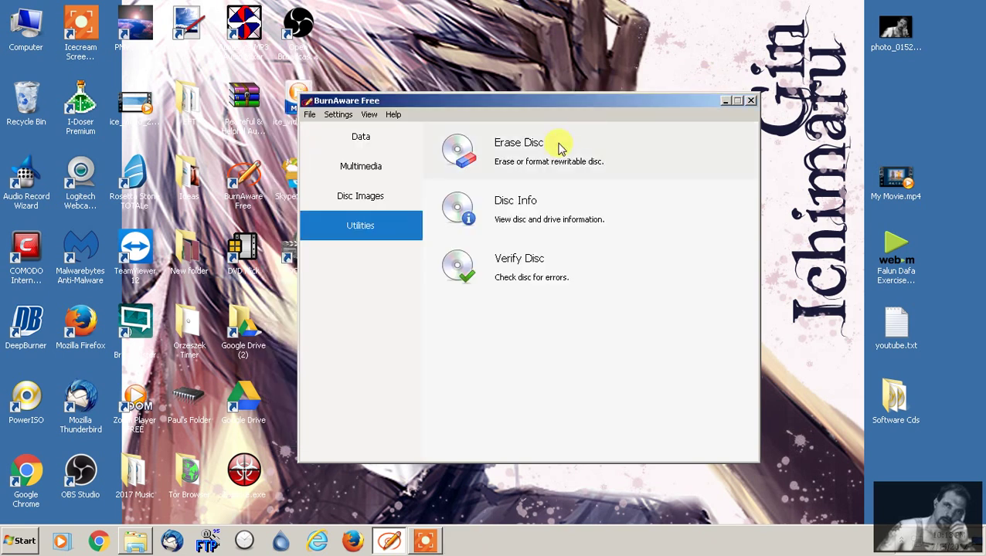
Show the Disc Images tools once more, followed by the Multimedia tools.
{"action": "left_click", "coordinate": [359, 197]}
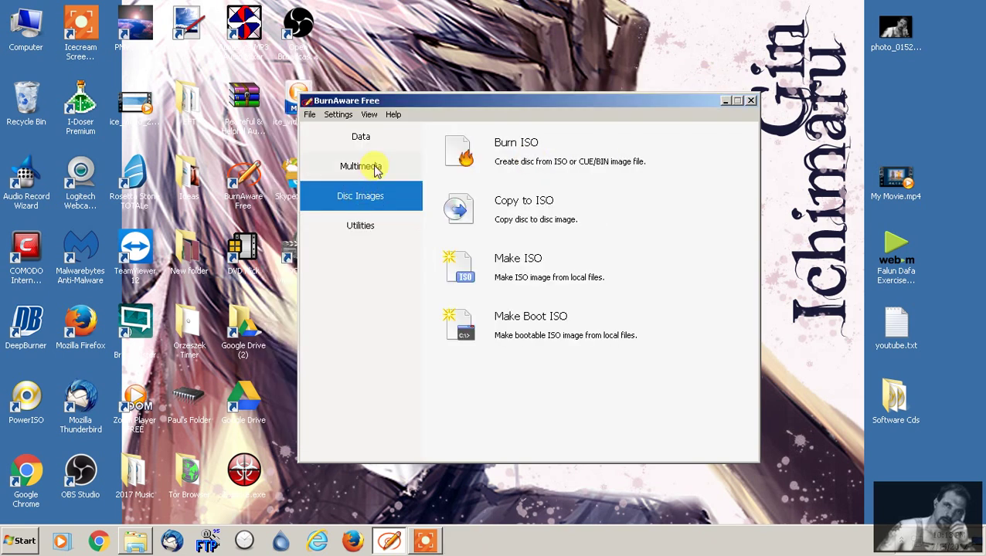
{"action": "left_click", "coordinate": [376, 171]}
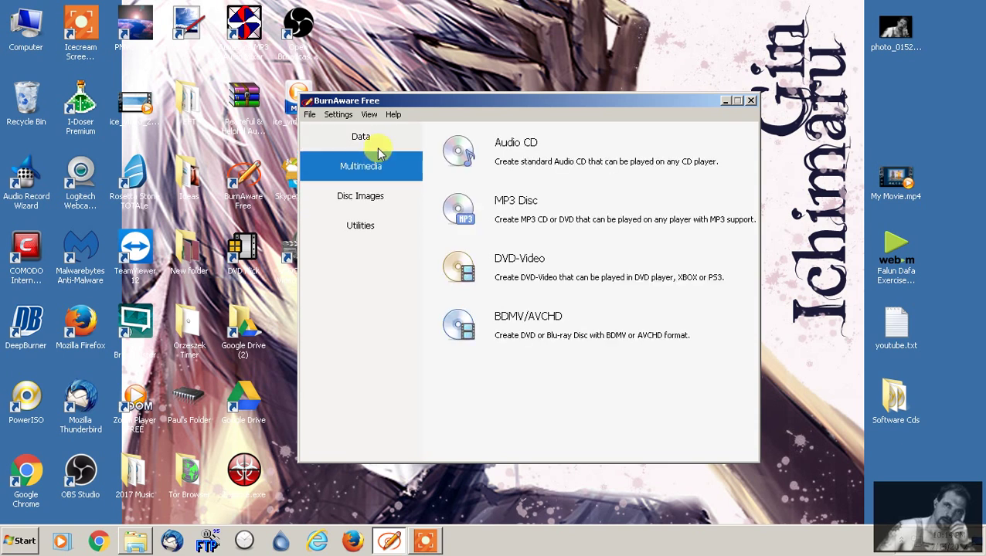
Show the Data, Multimedia and Disc Images tools in turn, and briefly open the Copy to ISO tool before closing it.
{"action": "left_click", "coordinate": [379, 150]}
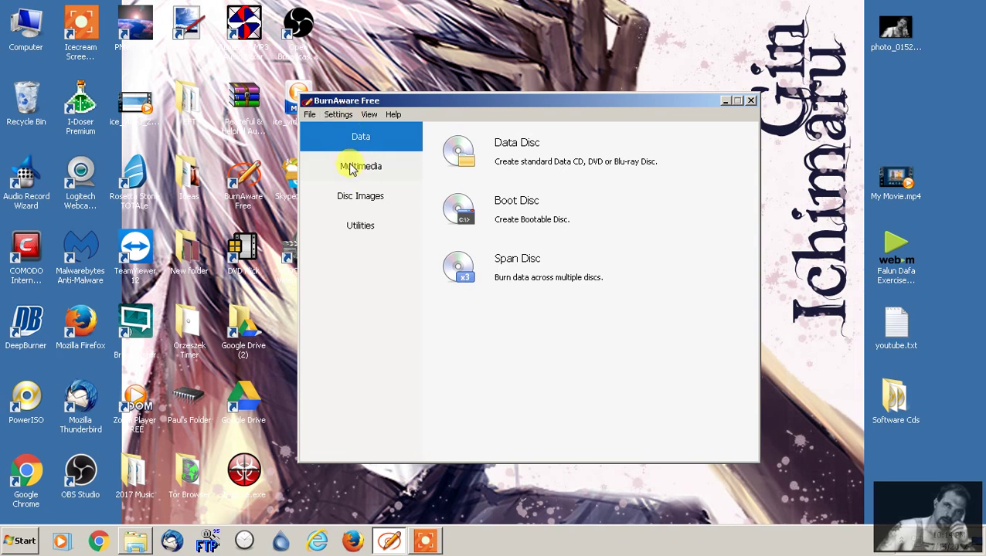
{"action": "left_click", "coordinate": [360, 168]}
{"action": "left_click", "coordinate": [357, 195]}
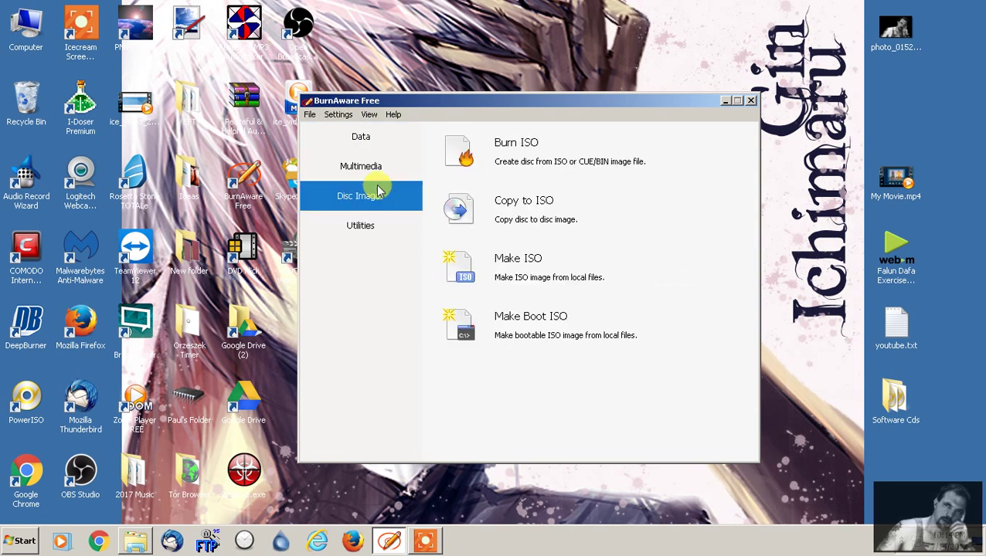
{"action": "left_click", "coordinate": [530, 210]}
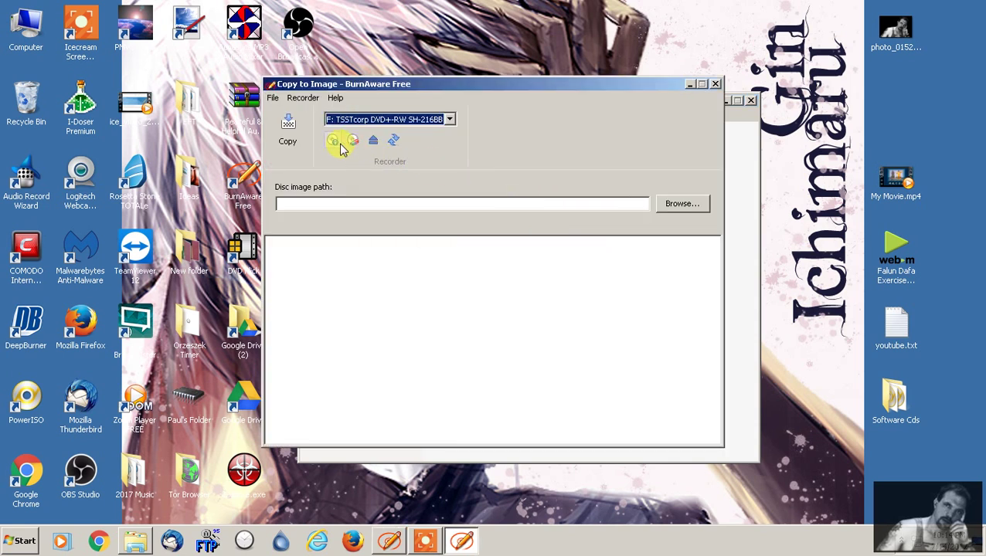
{"action": "left_click", "coordinate": [715, 84]}
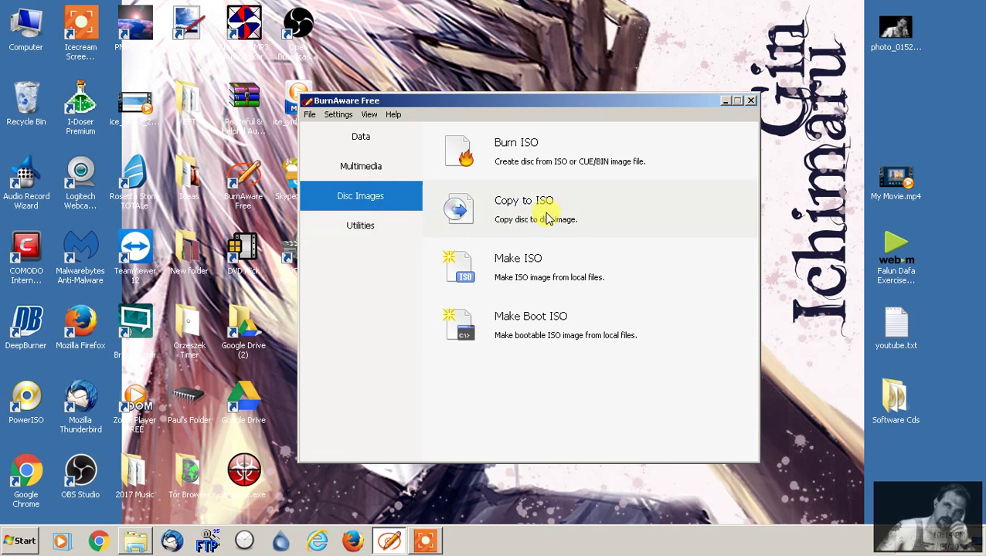
Open the Make ISO tool to view its empty compilation window, and close it without adding files.
{"action": "left_click", "coordinate": [900, 398]}
{"action": "left_click", "coordinate": [682, 250]}
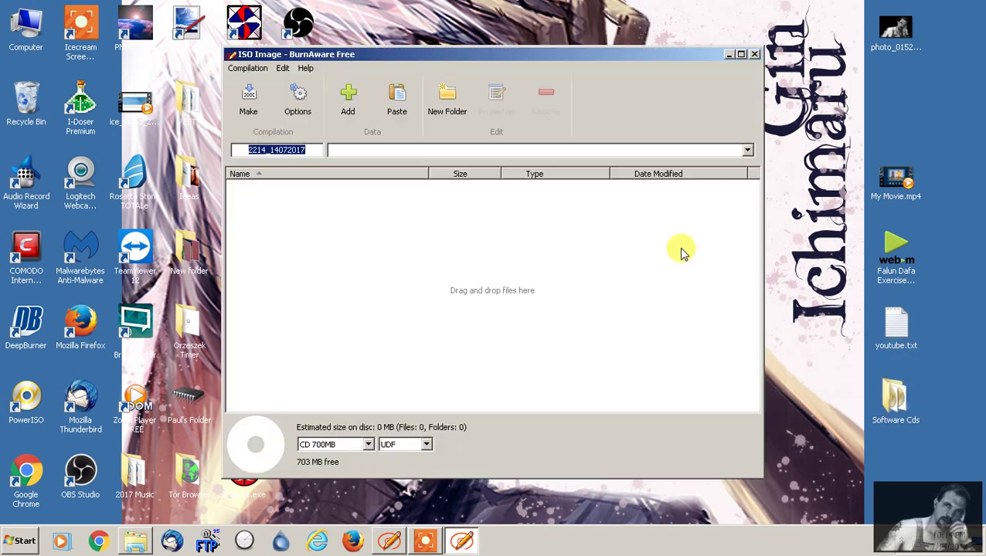
{"action": "left_click", "coordinate": [755, 55]}
Load Windows 7 64 bit.iso from the Software Cds folder into the Burn ISO tool and review the available disc sizes, keeping DVD 4.7GB.
{"action": "left_click", "coordinate": [520, 148]}
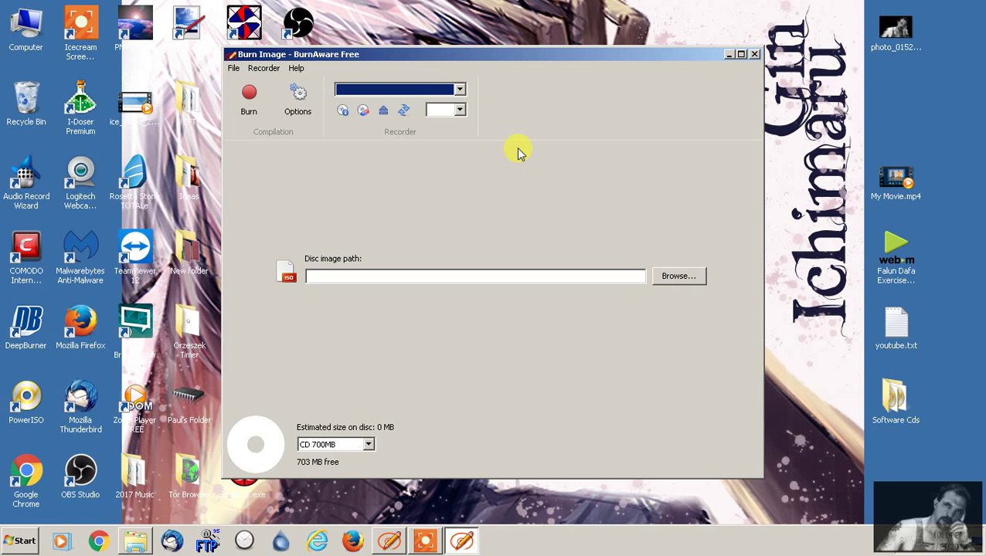
{"action": "left_click", "coordinate": [678, 279]}
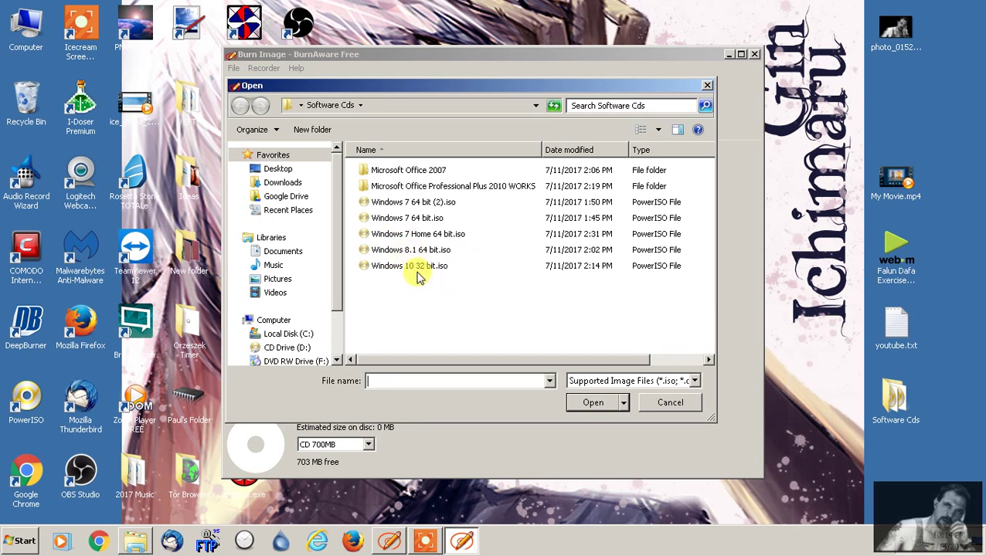
{"action": "double_click", "coordinate": [437, 219]}
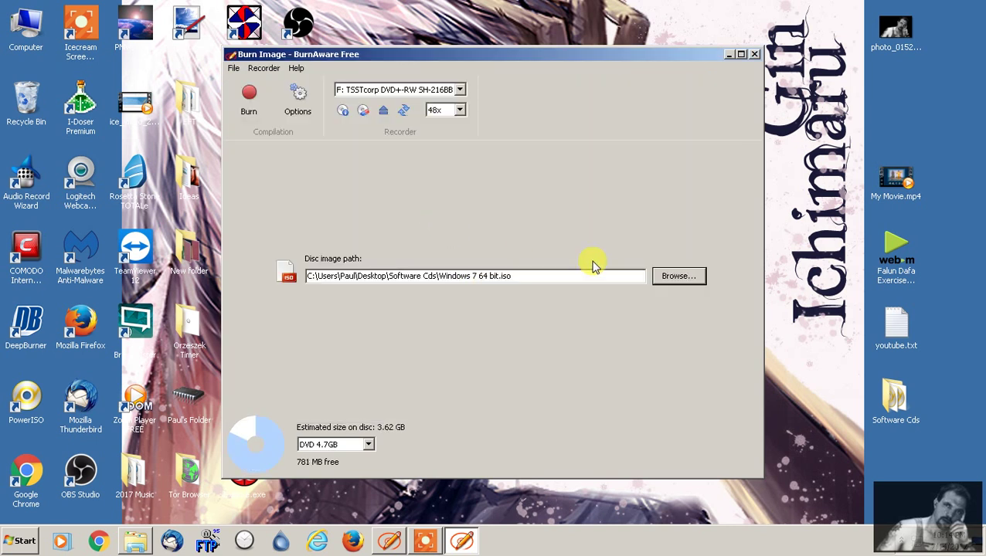
{"action": "left_click", "coordinate": [347, 445]}
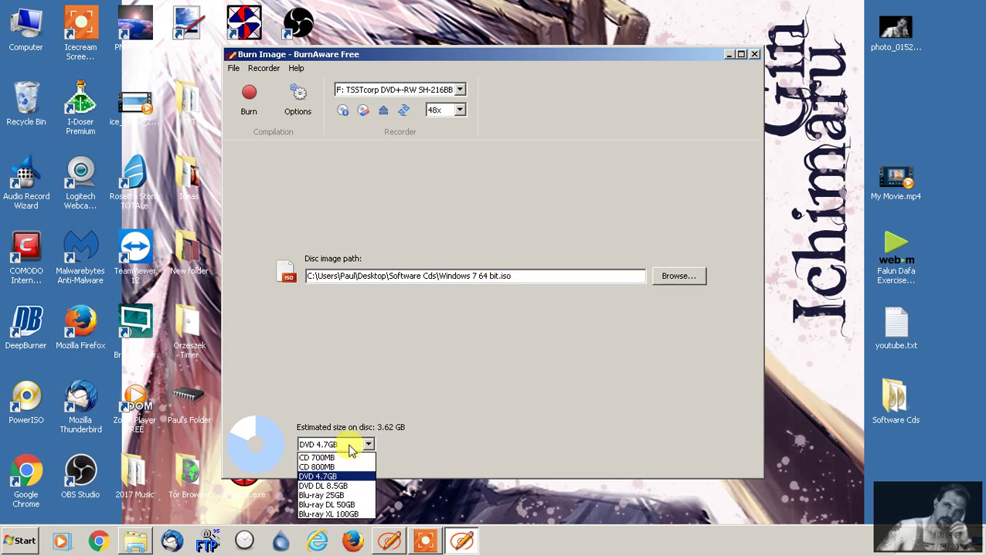
{"action": "left_click", "coordinate": [349, 445]}
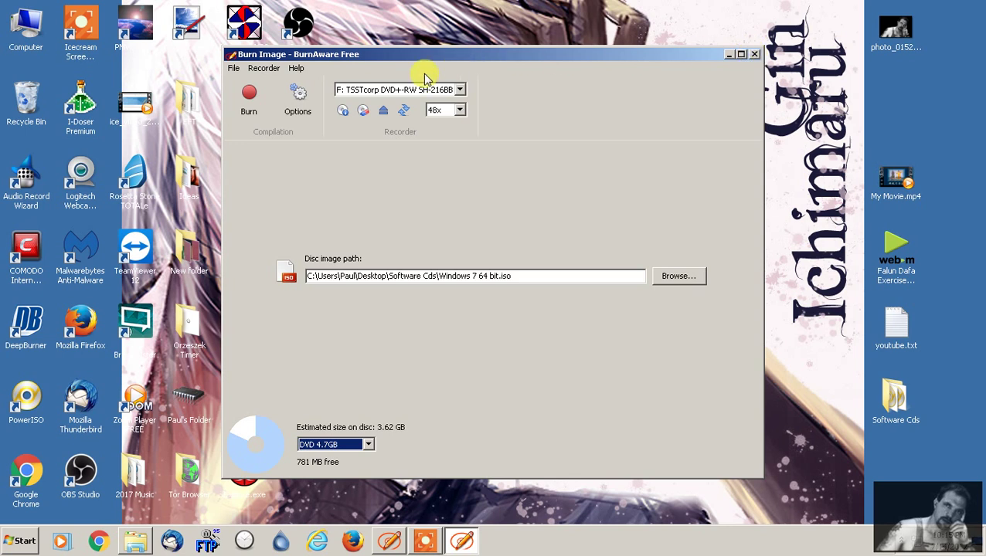
Review the recorder and file commands of the Burn Image tool, and exit it without burning.
{"action": "left_click", "coordinate": [265, 74]}
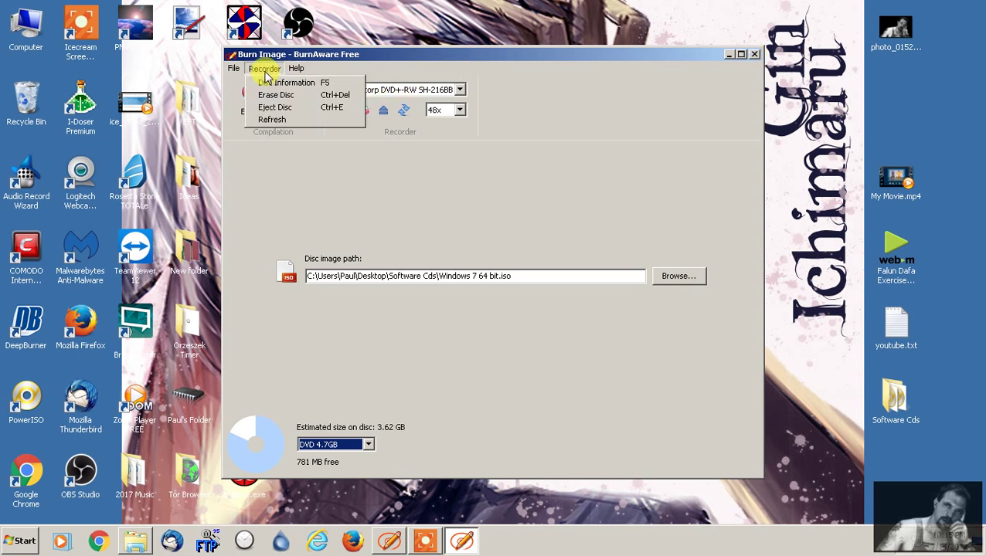
{"action": "mouse_move", "coordinate": [241, 74]}
{"action": "mouse_move", "coordinate": [298, 69]}
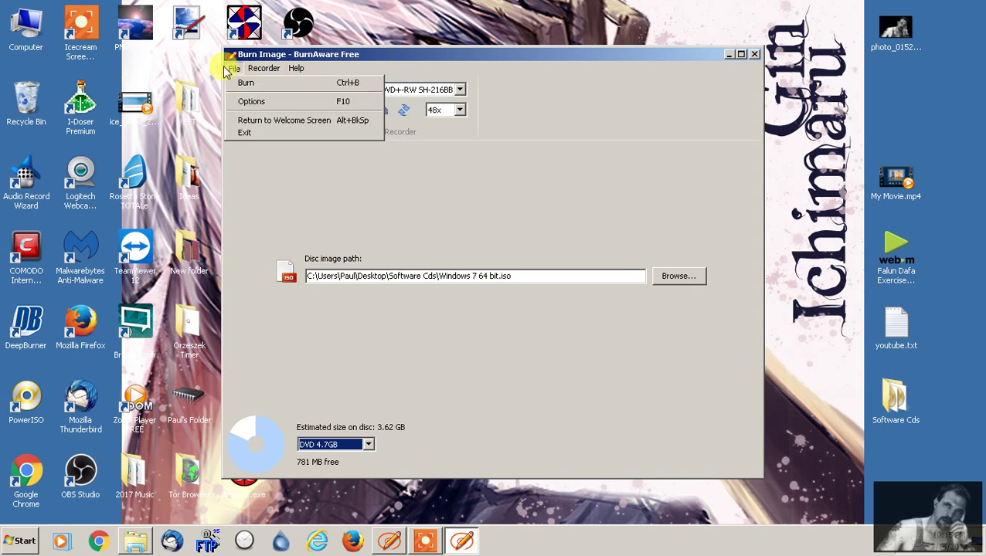
{"action": "left_click", "coordinate": [246, 133]}
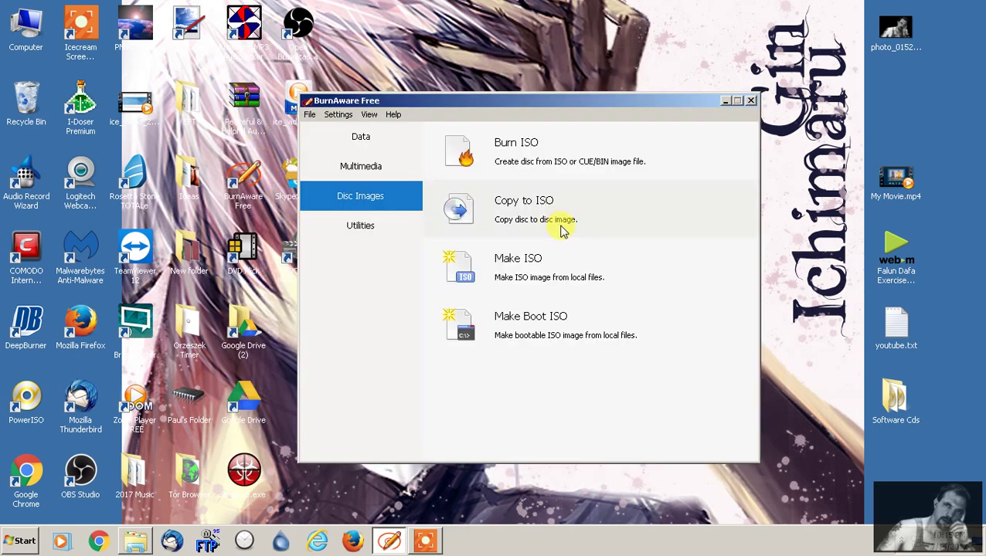
Recap all tool categories, returning to Disc Images and going through Data, Multimedia, Disc Images and Utilities.
{"action": "left_click", "coordinate": [375, 232]}
{"action": "left_click", "coordinate": [374, 205]}
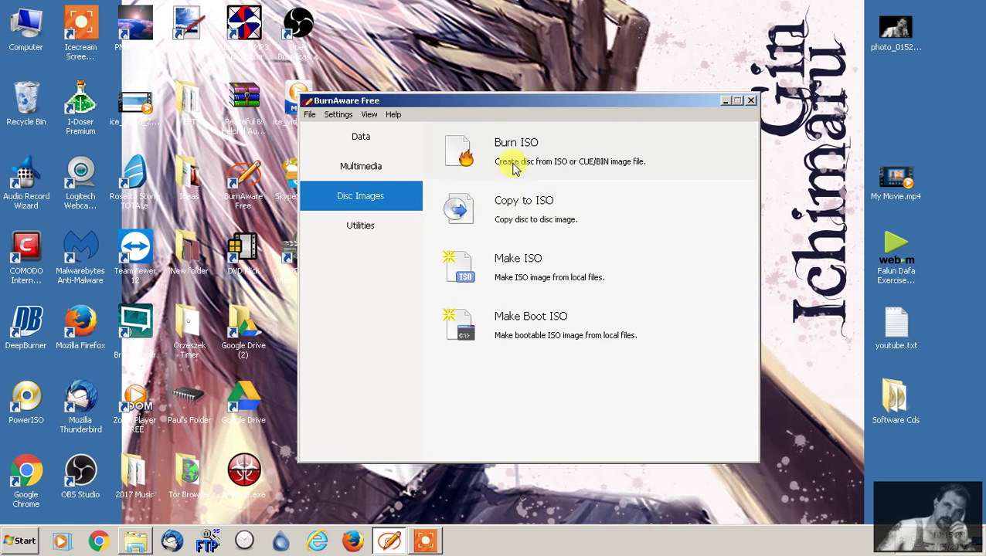
{"action": "left_click", "coordinate": [386, 143]}
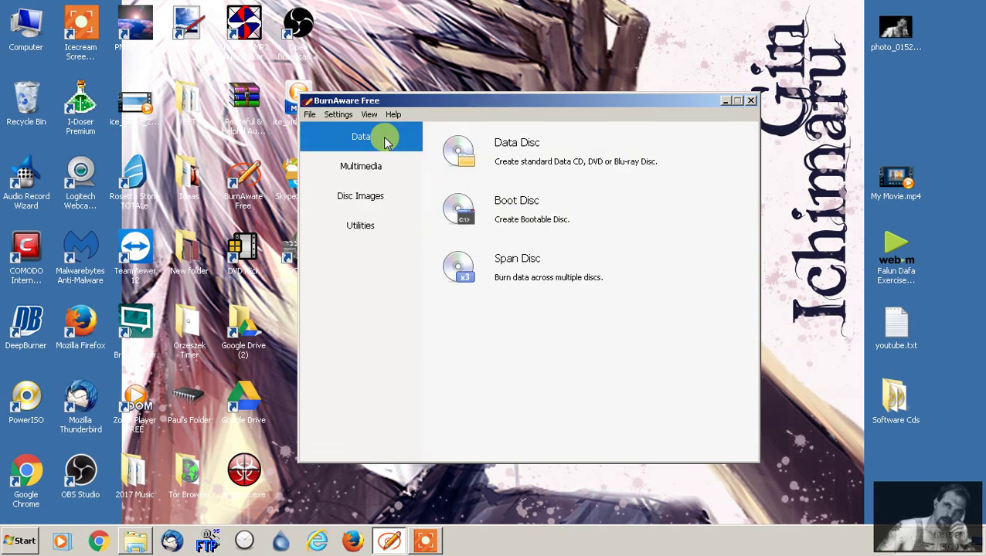
{"action": "left_click", "coordinate": [367, 168]}
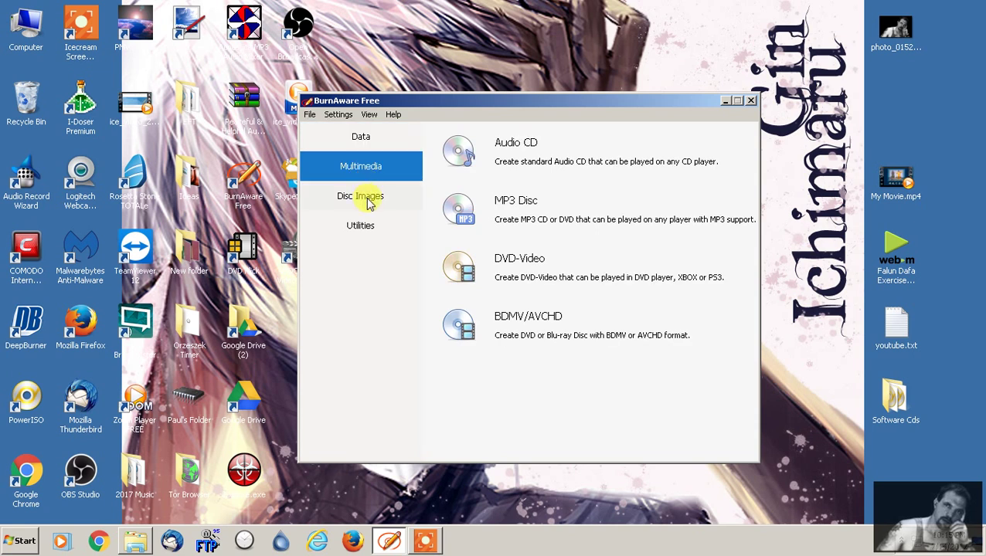
{"action": "left_click", "coordinate": [369, 202]}
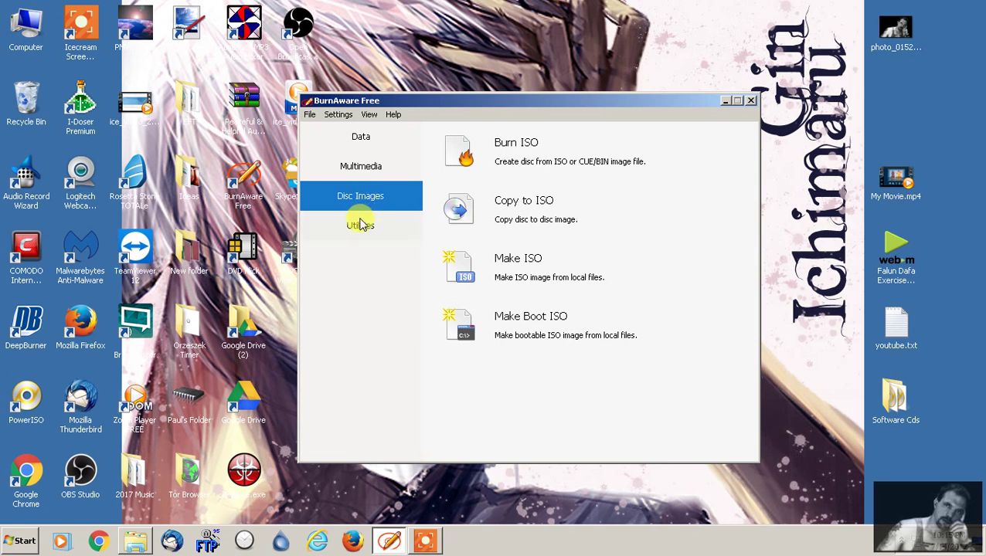
{"action": "left_click", "coordinate": [360, 228]}
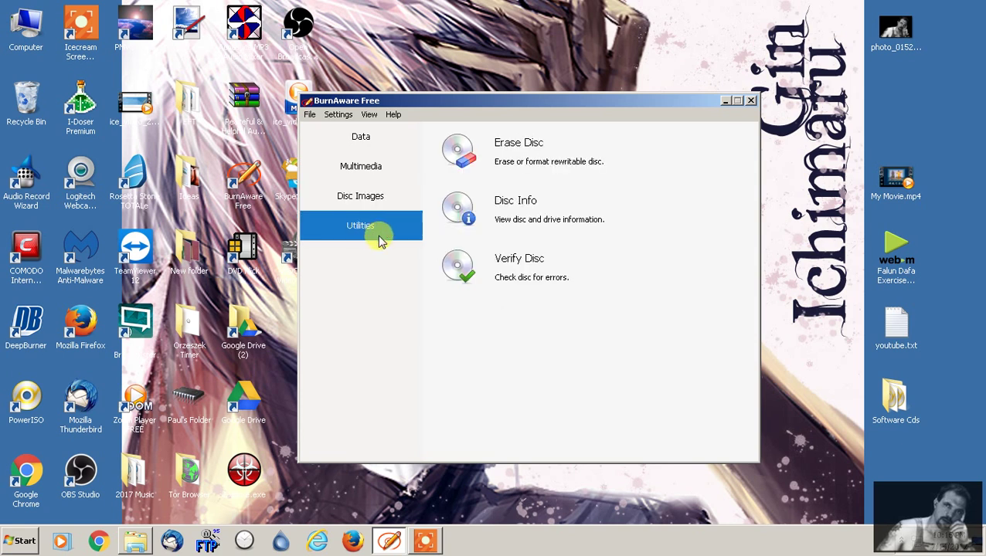